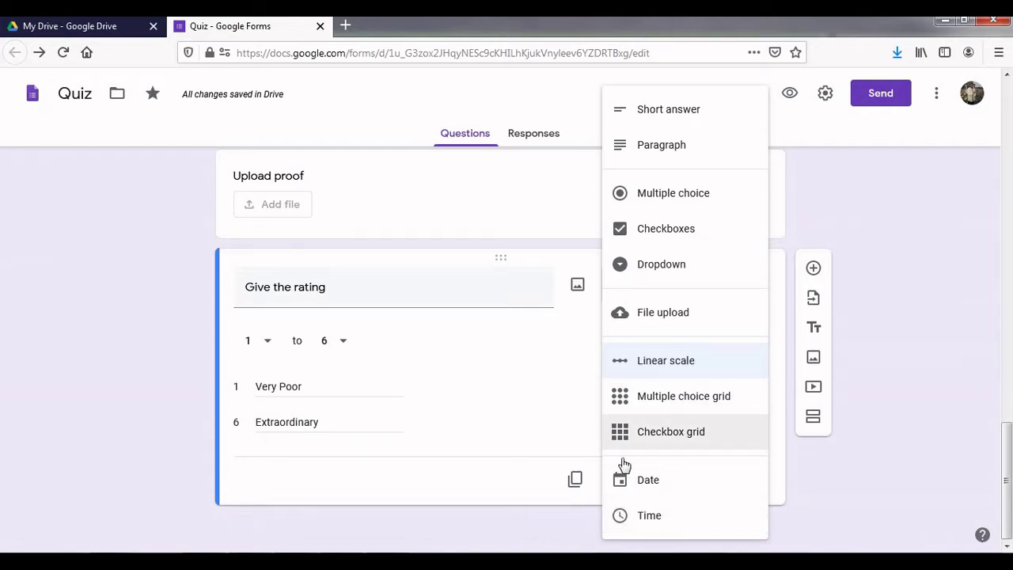
- Add a new question below "Give the rating" and set its type to Multiple choice grid
click(918, 452)
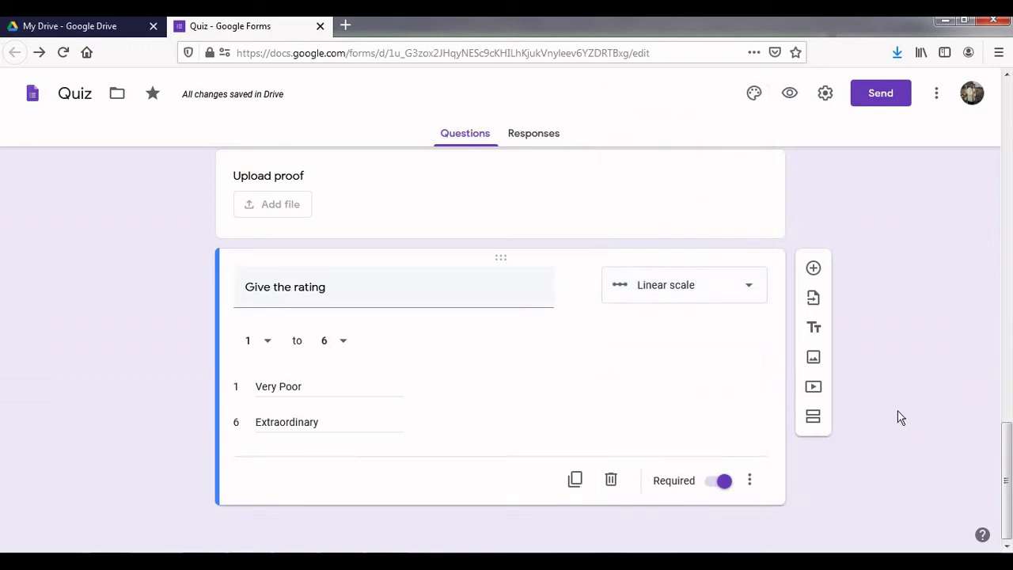
click(814, 270)
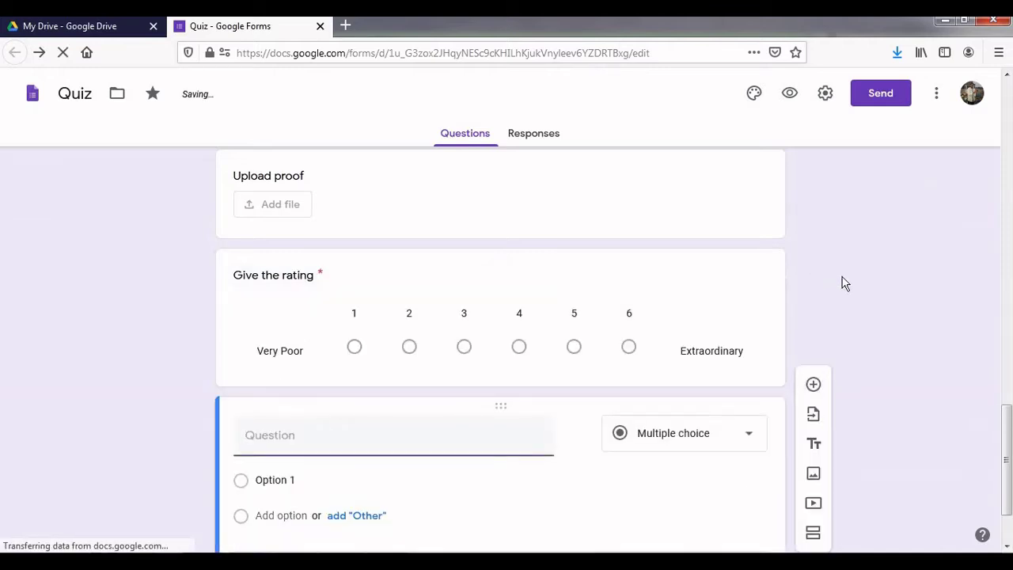
drag(1007, 460, 1007, 484)
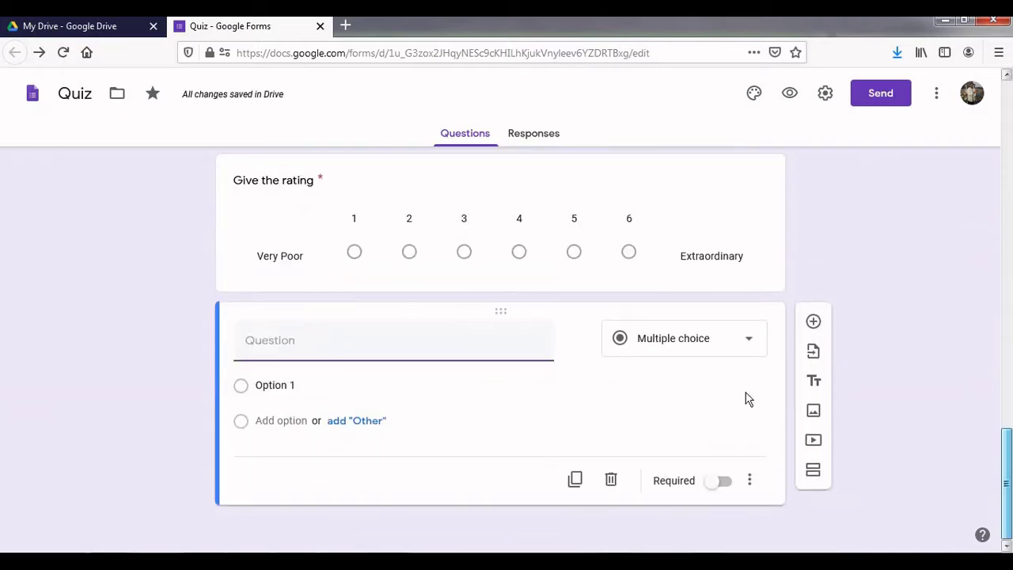
click(699, 340)
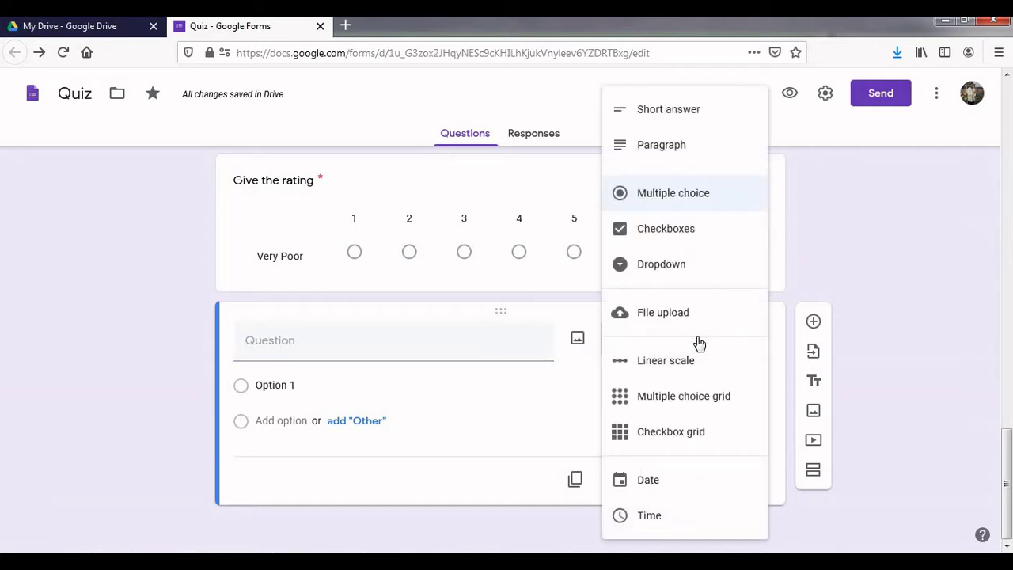
click(690, 404)
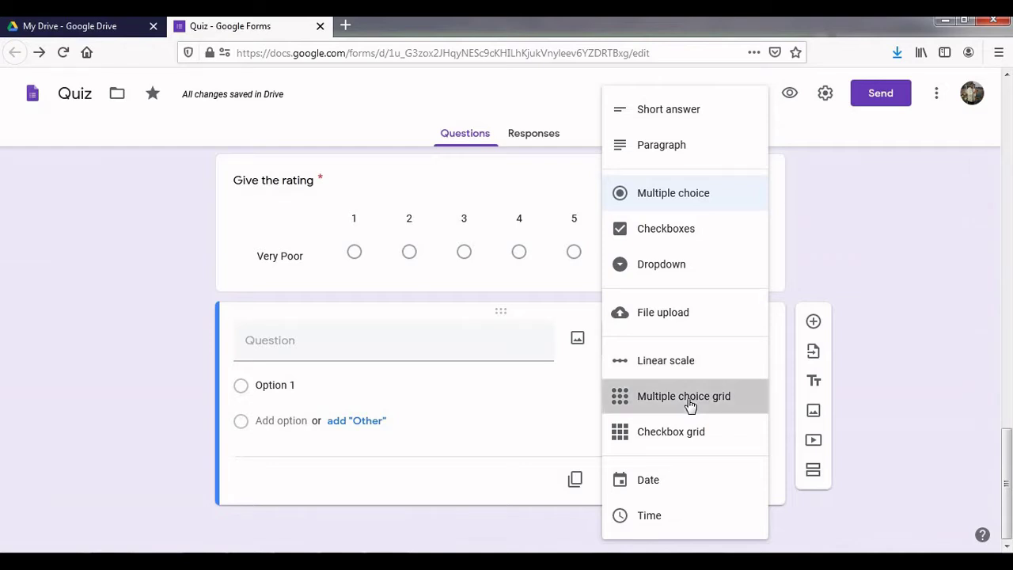
- Title the multiple choice grid question "Click on the correct statement"
click(373, 342)
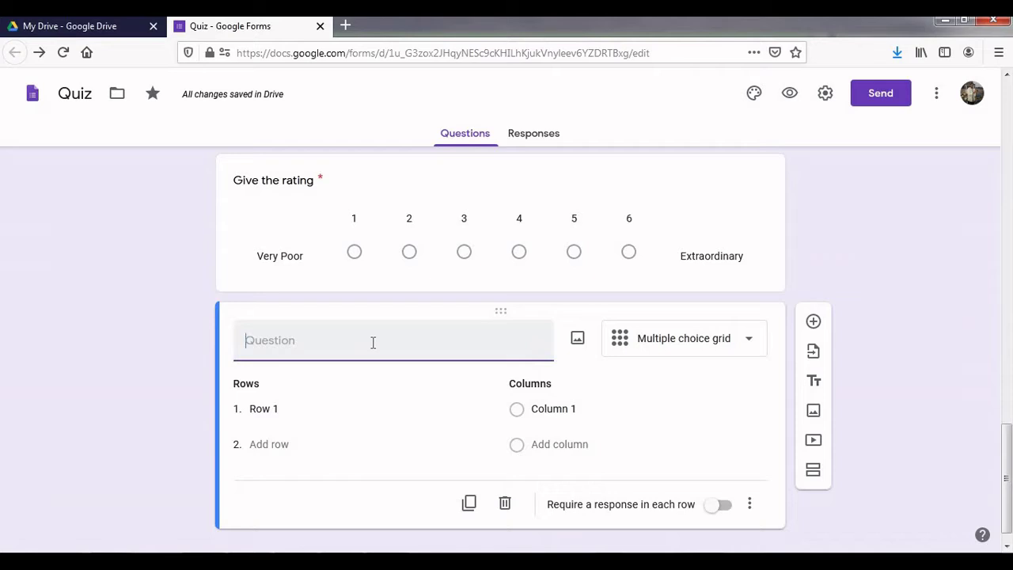
text(Apt)
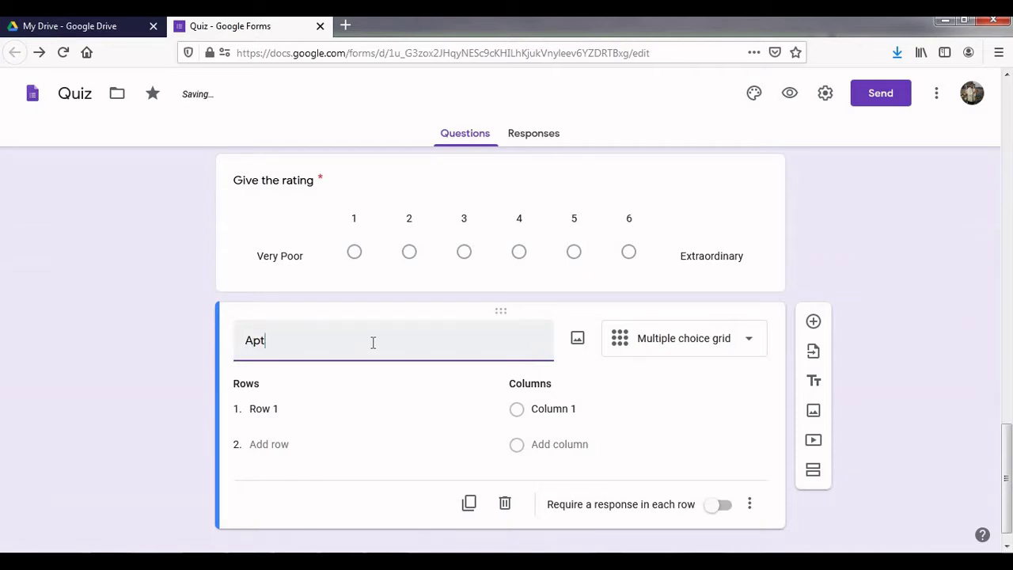
key(BackSpace)
key(BackSpace)
key(BackSpace)
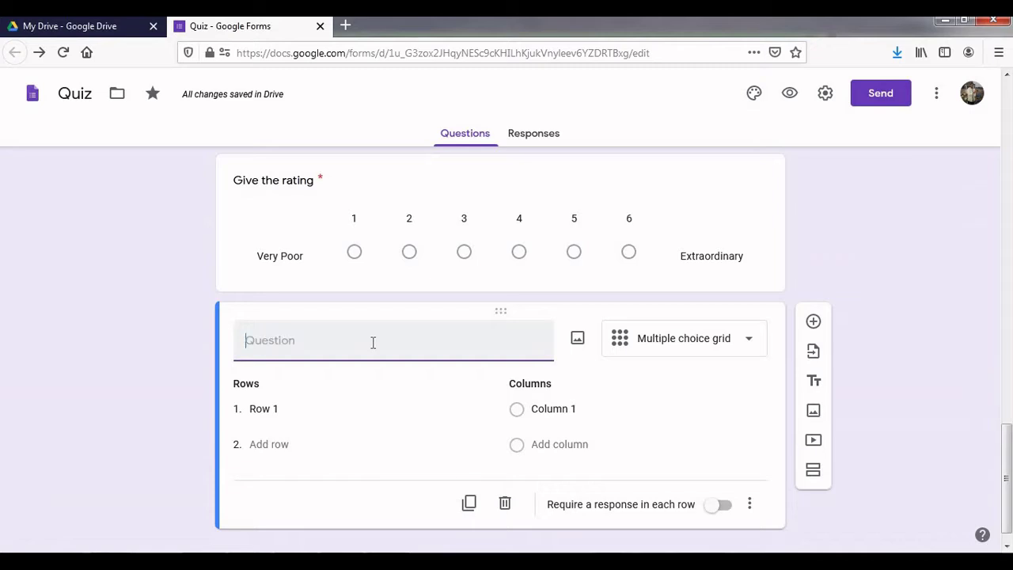
text(Cli)
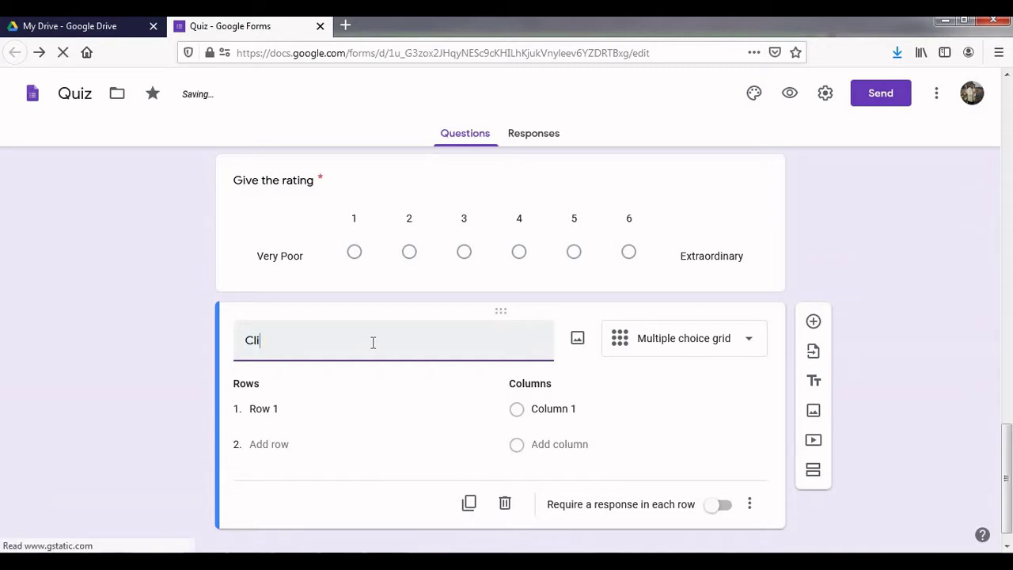
text(ck on the )
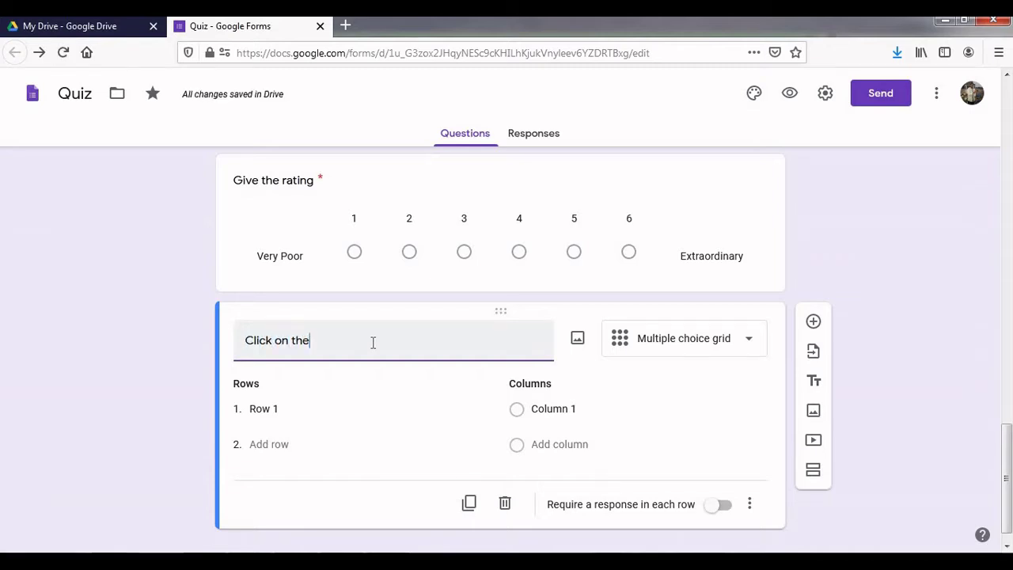
text(correct statemrnt)
click(453, 406)
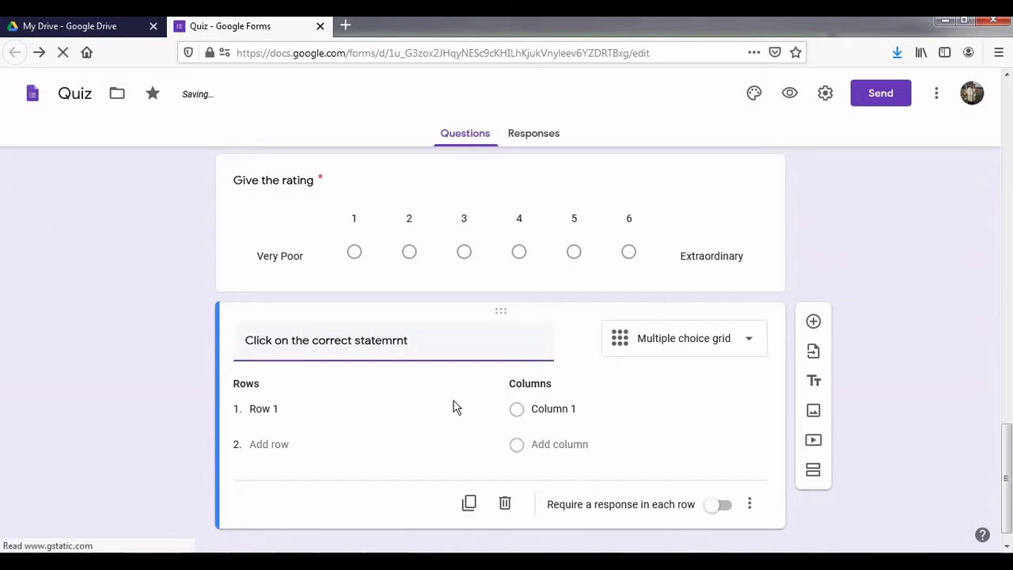
key(BackSpace)
key(BackSpace)
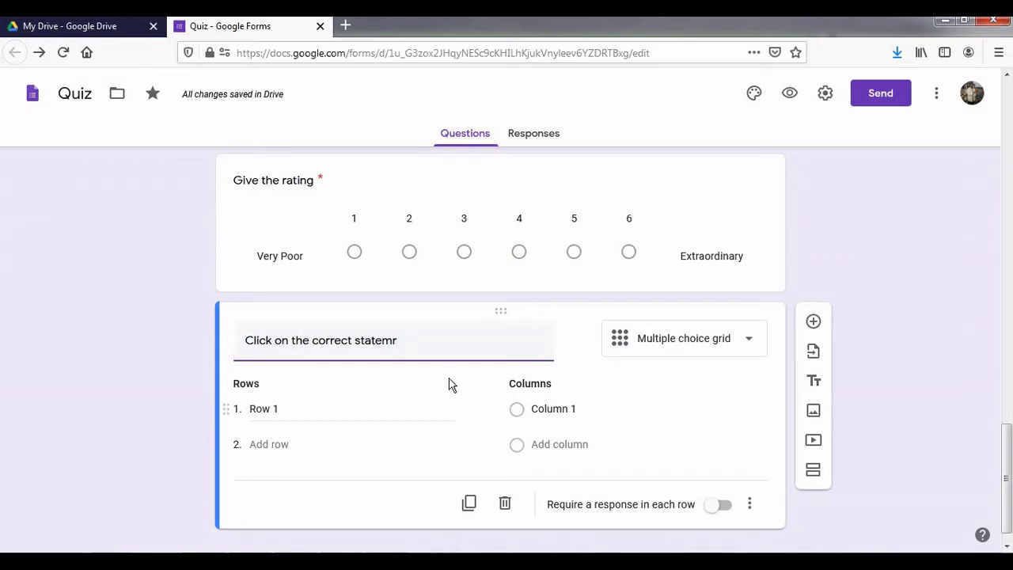
click(430, 348)
key(BackSpace)
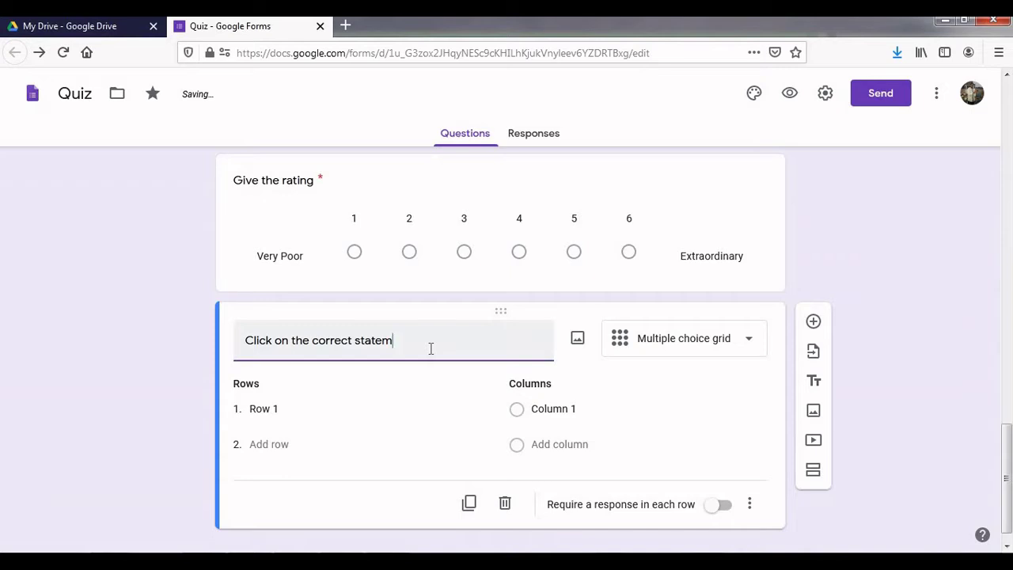
text(ent)
- Label the two rows of the "Click on the correct statement" grid A and B
click(286, 415)
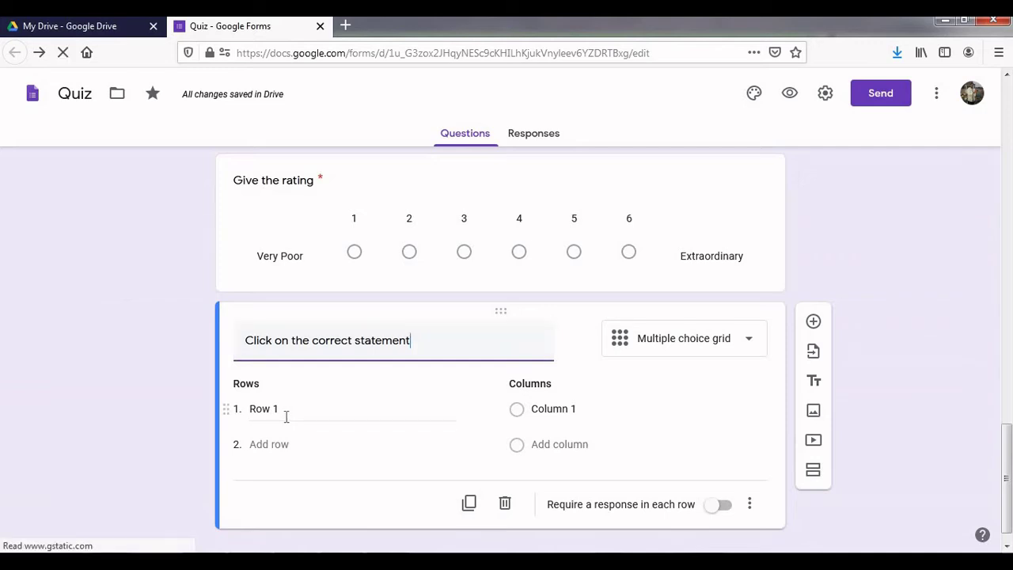
click(286, 412)
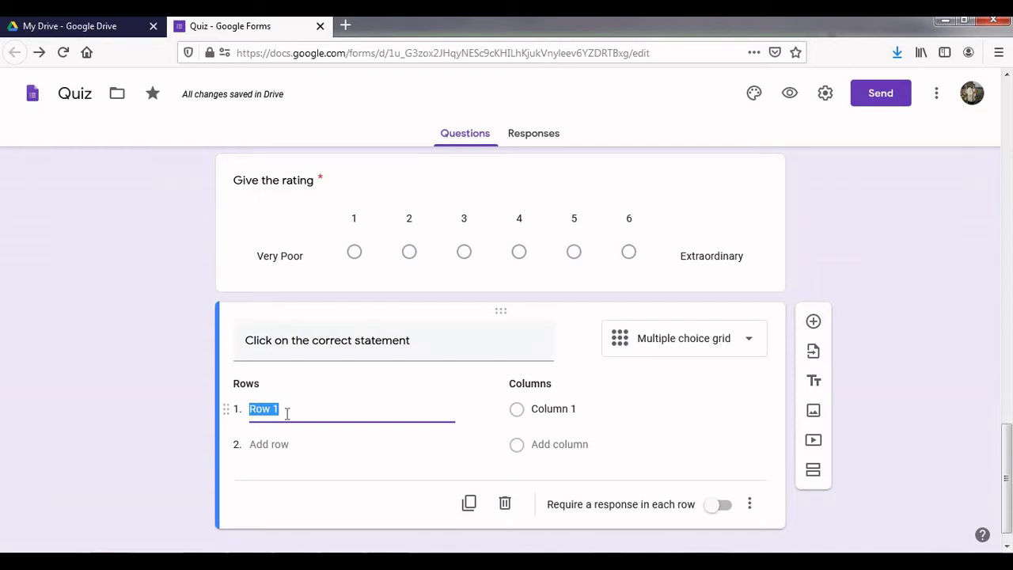
text(A)
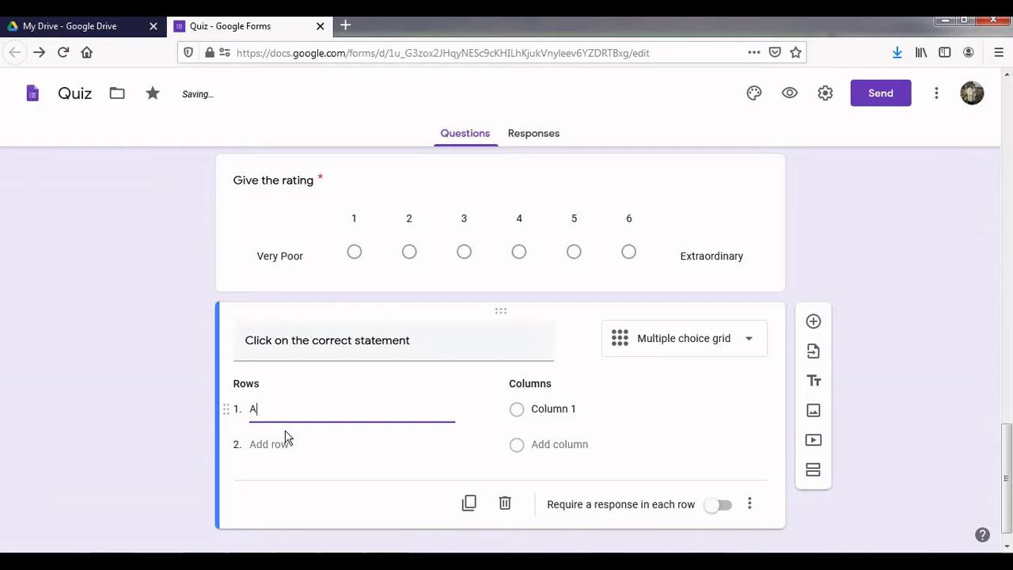
click(283, 444)
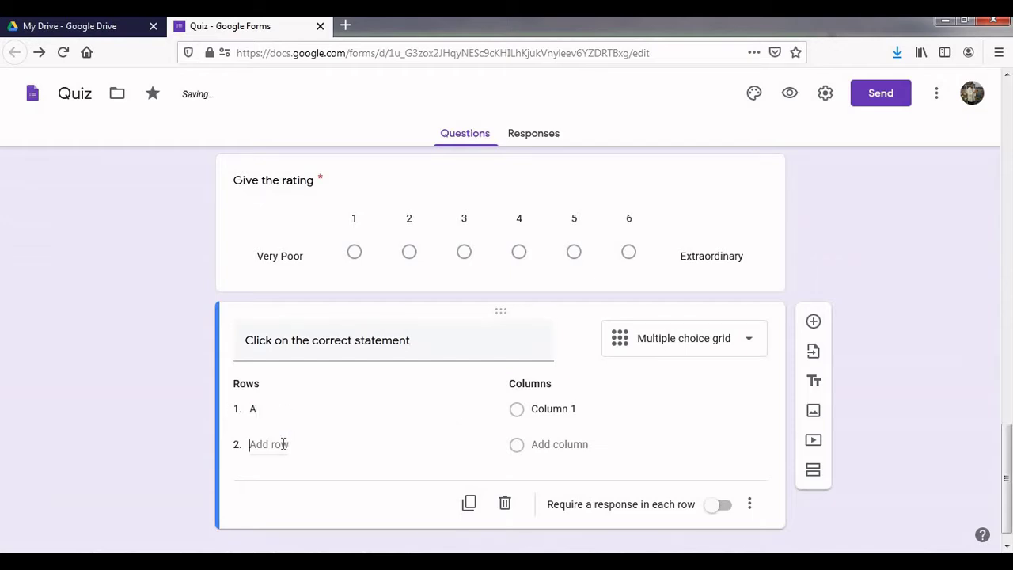
text(B)
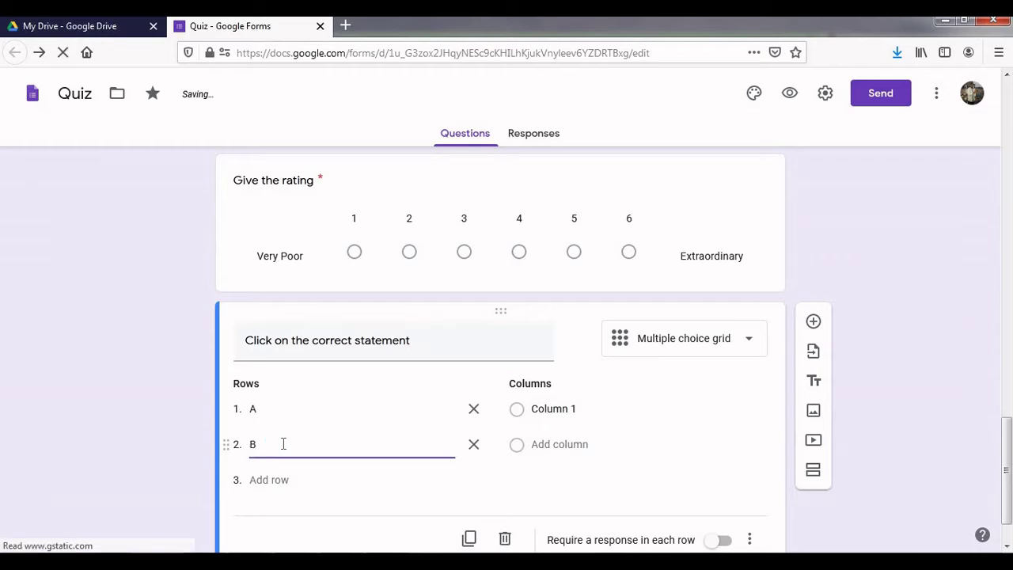
- Label the grid's four columns a, b, c and d, and require a response in each row
click(567, 413)
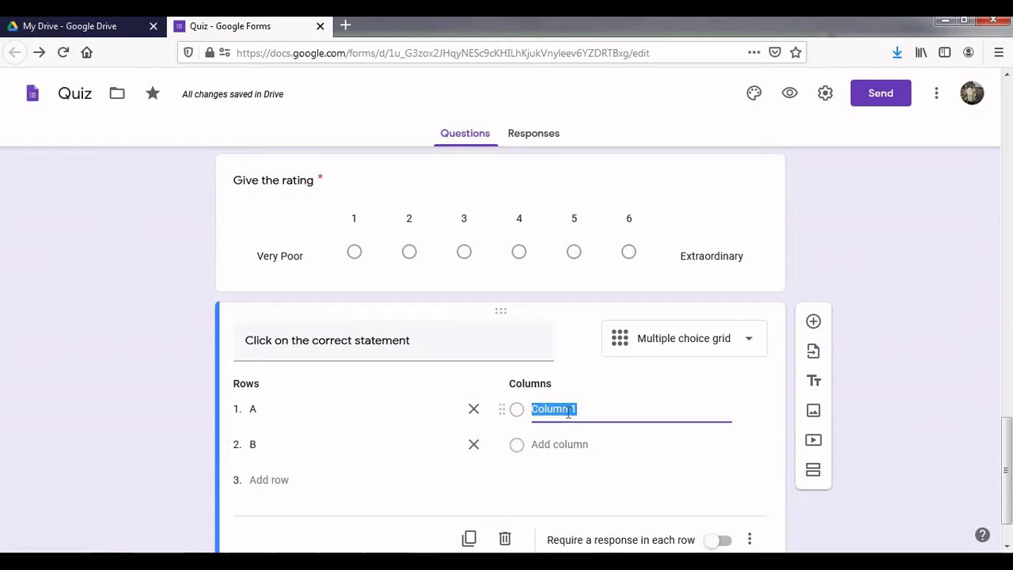
text(a)
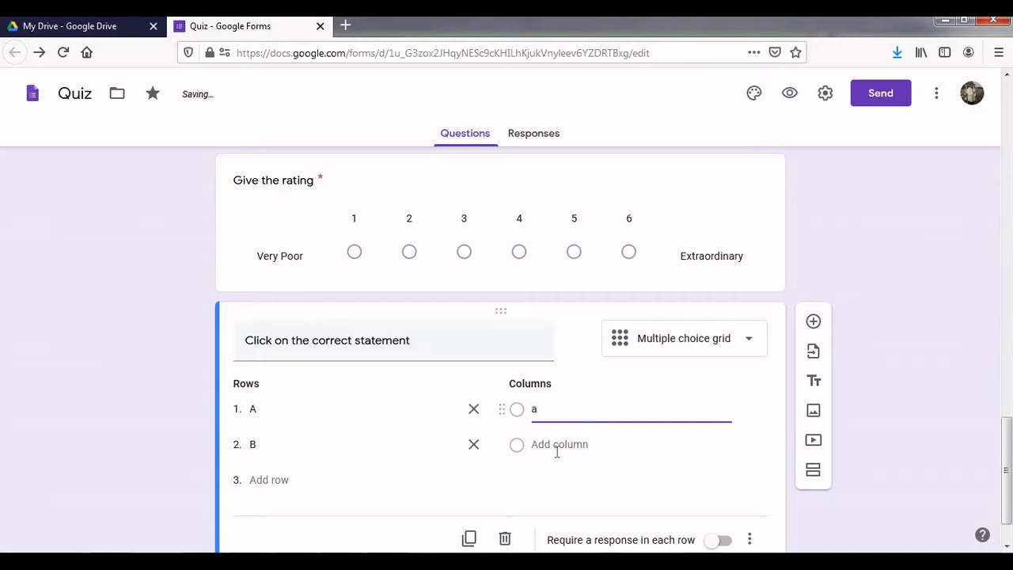
click(556, 446)
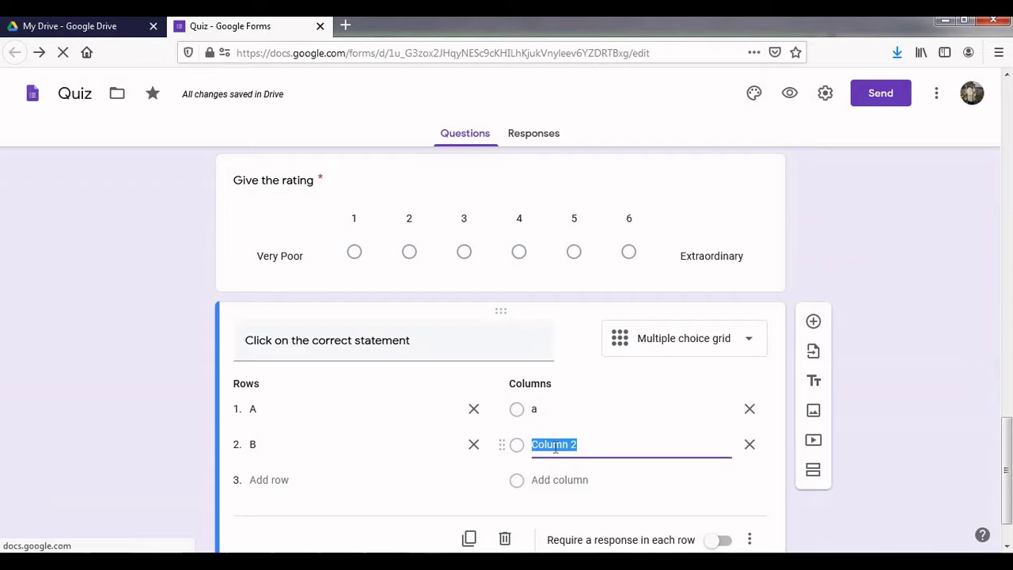
text(b)
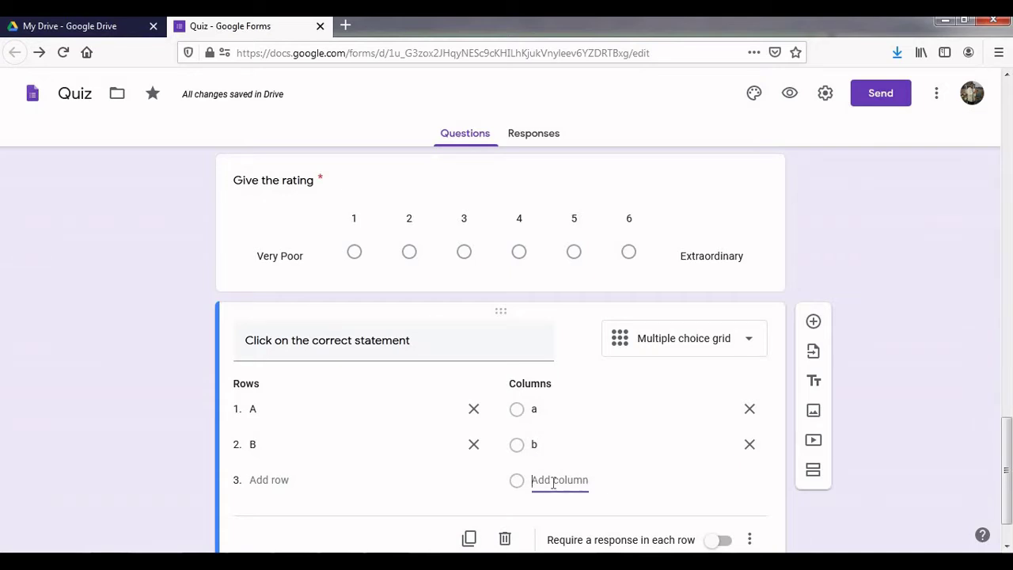
click(553, 481)
text(c)
click(555, 513)
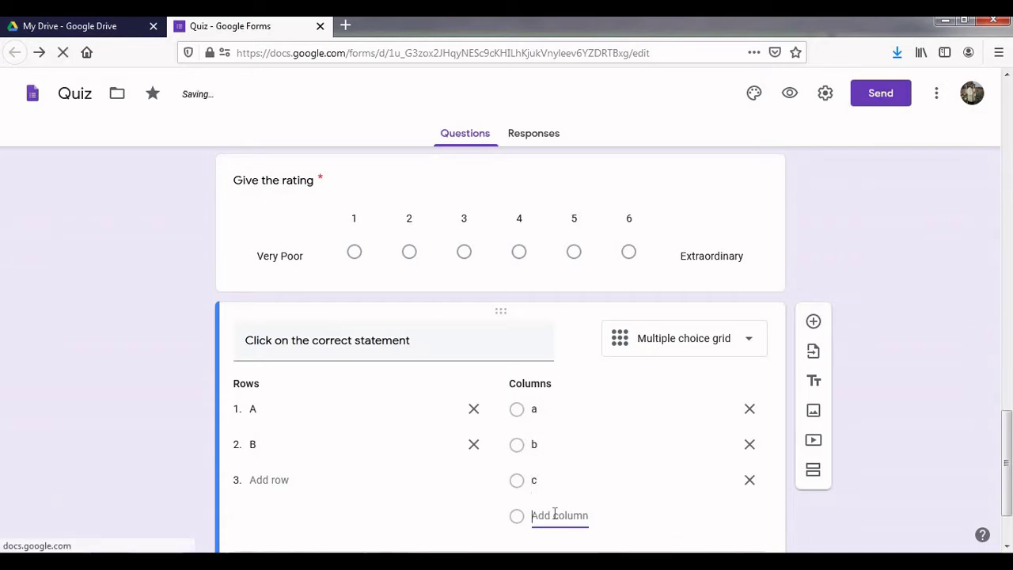
text(d)
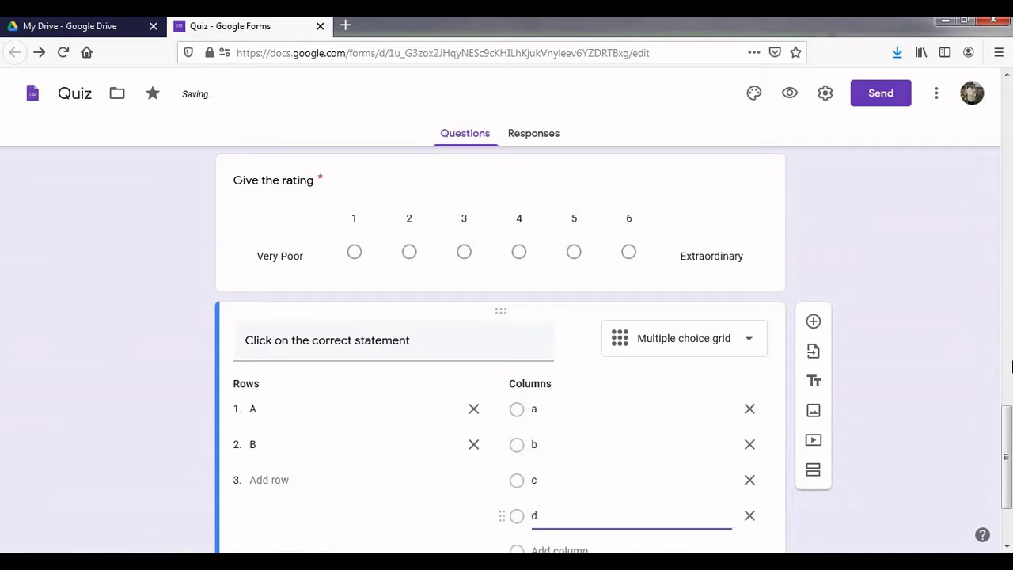
drag(1008, 419, 1007, 450)
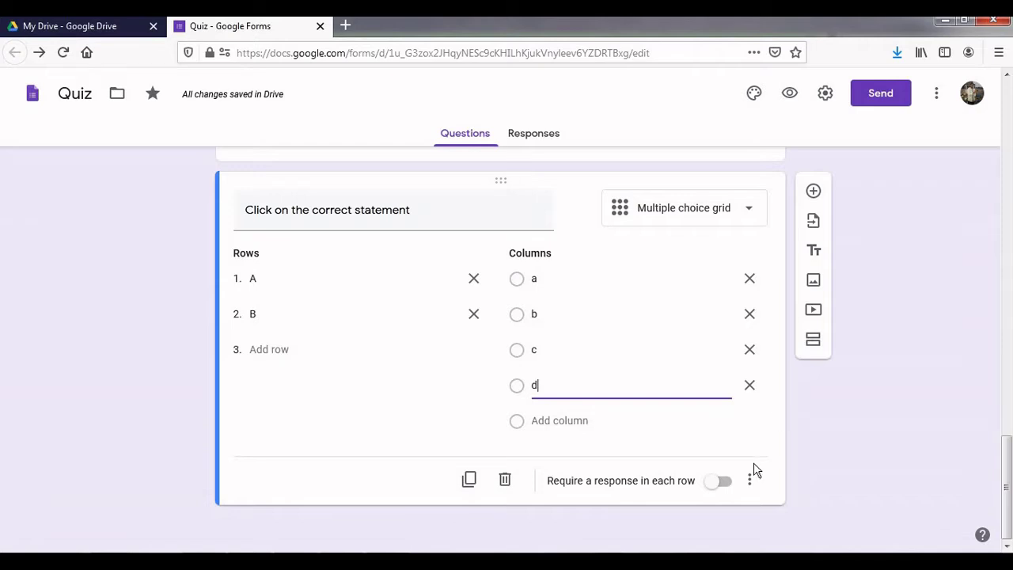
click(727, 481)
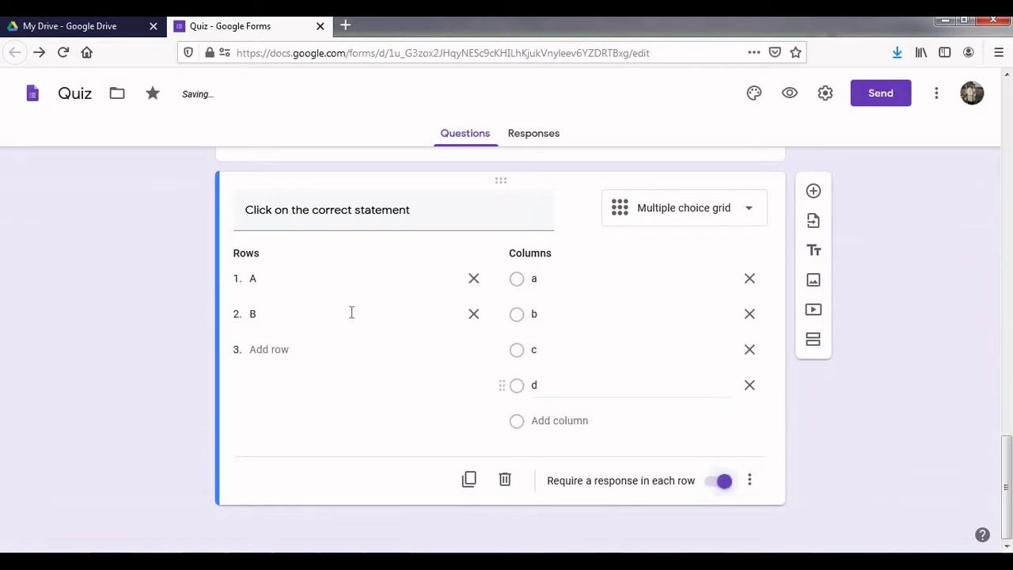
- Add another question below the multiple choice grid and title it "click on appt"
click(814, 192)
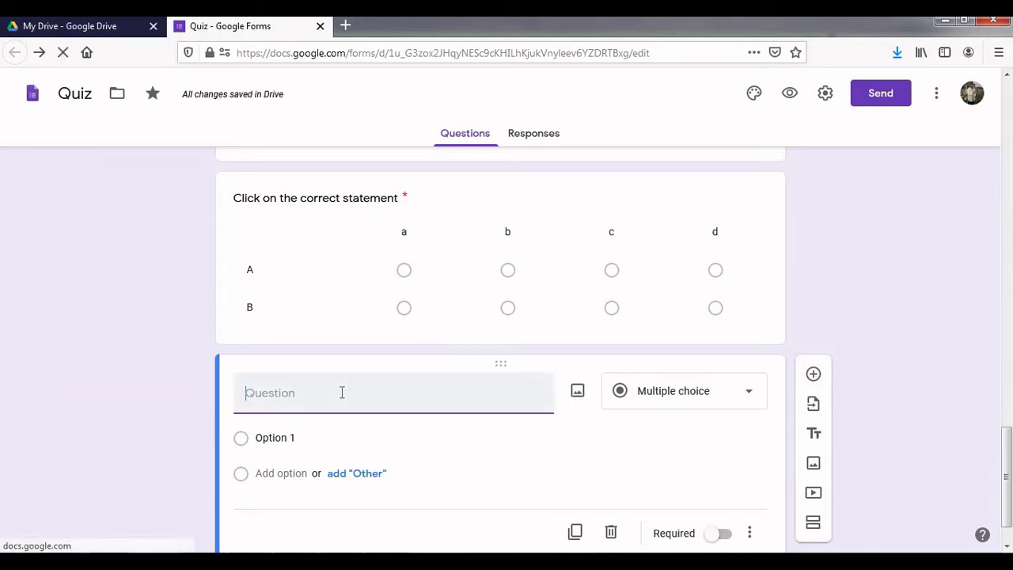
text(M)
key(BackSpace)
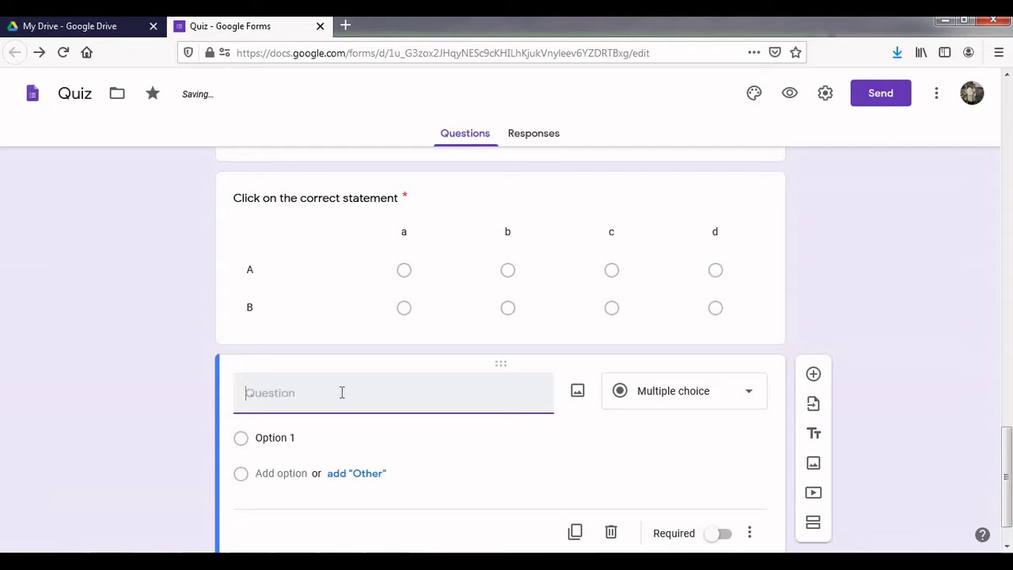
text(click onn appt)
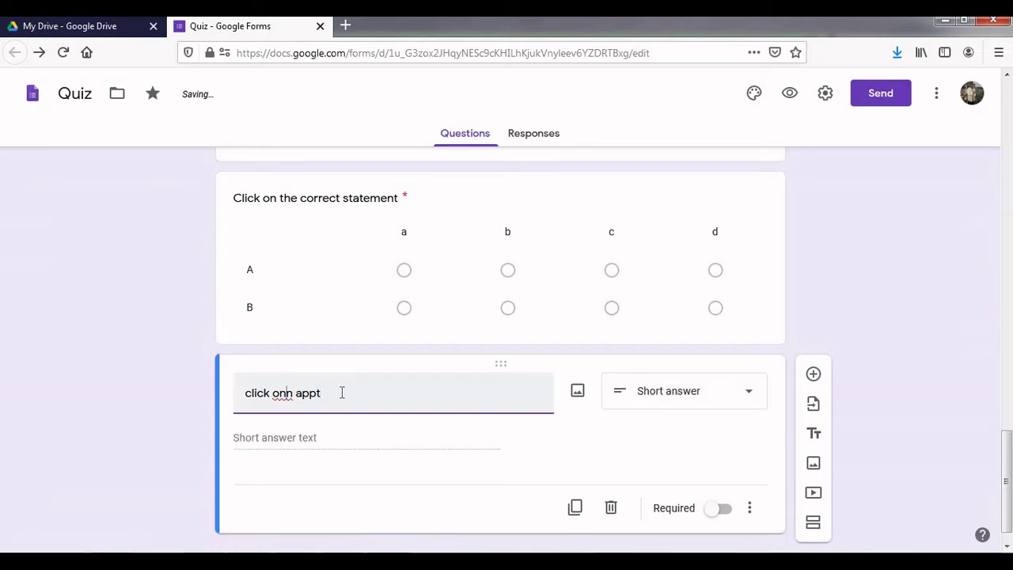
key(Left)
key(Left)
key(Left)
key(Left)
key(Left)
key(Left)
key(BackSpace)
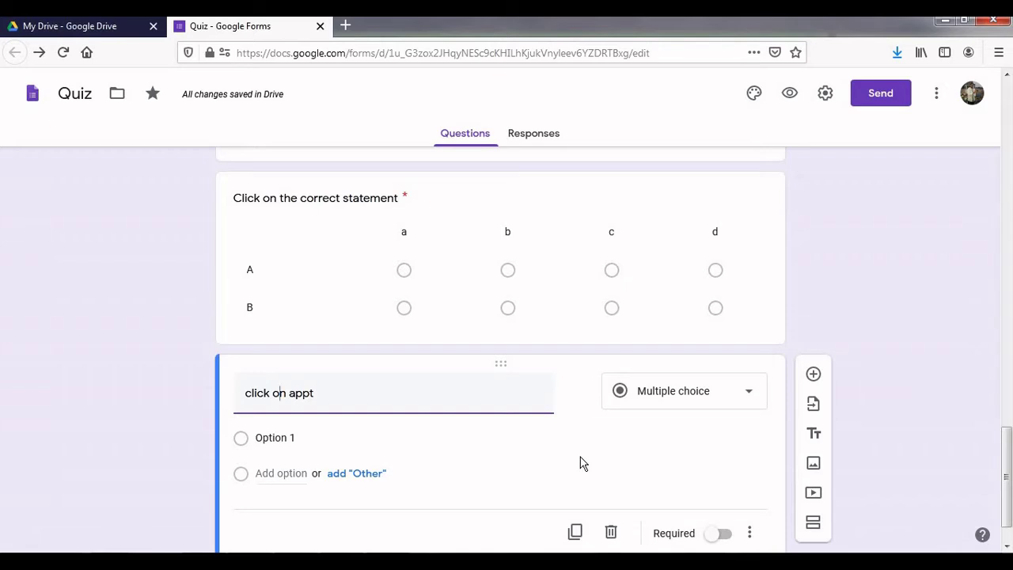
- Set the type of the "click on appt" question to Checkbox grid
click(696, 400)
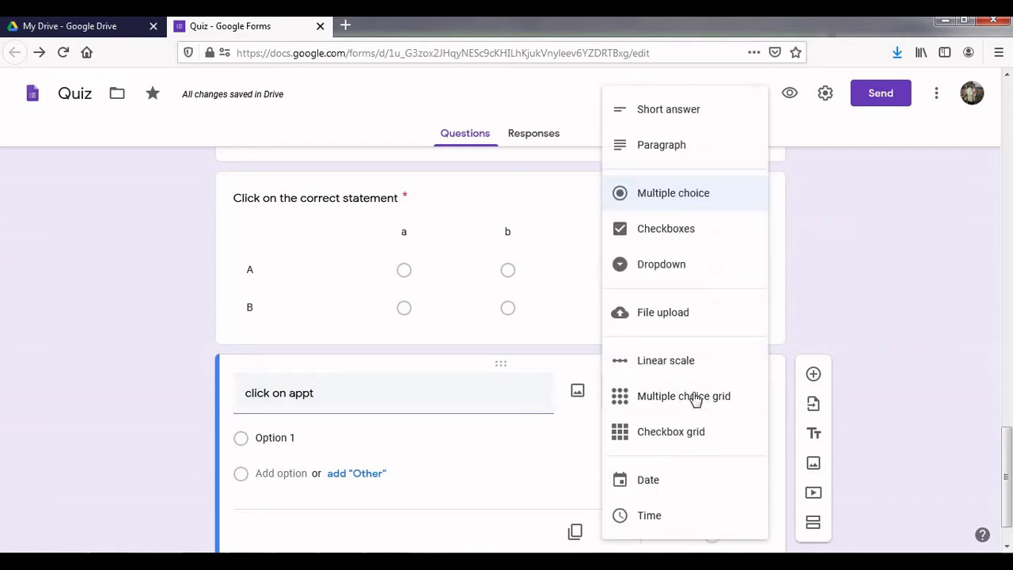
click(685, 435)
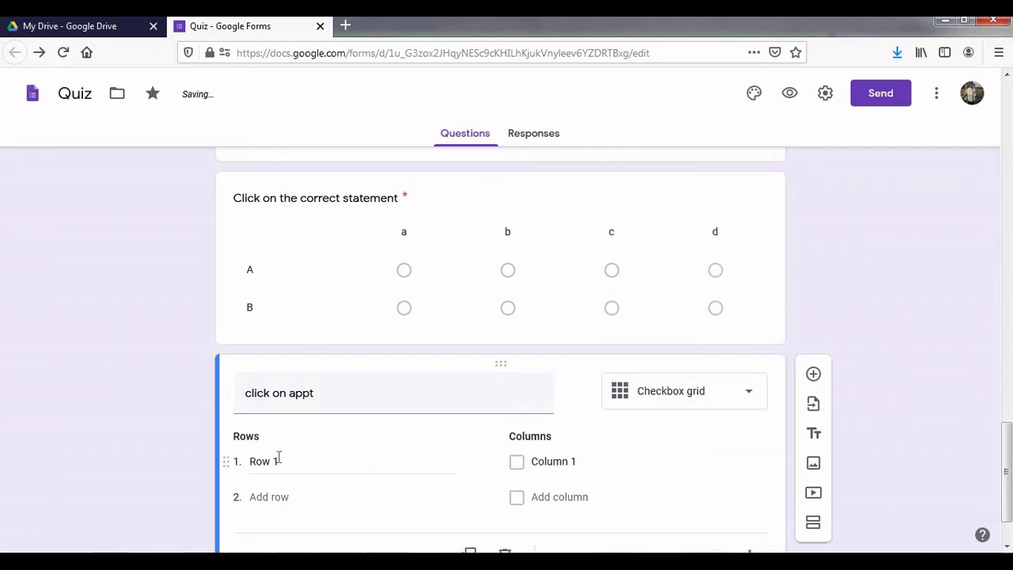
click(695, 408)
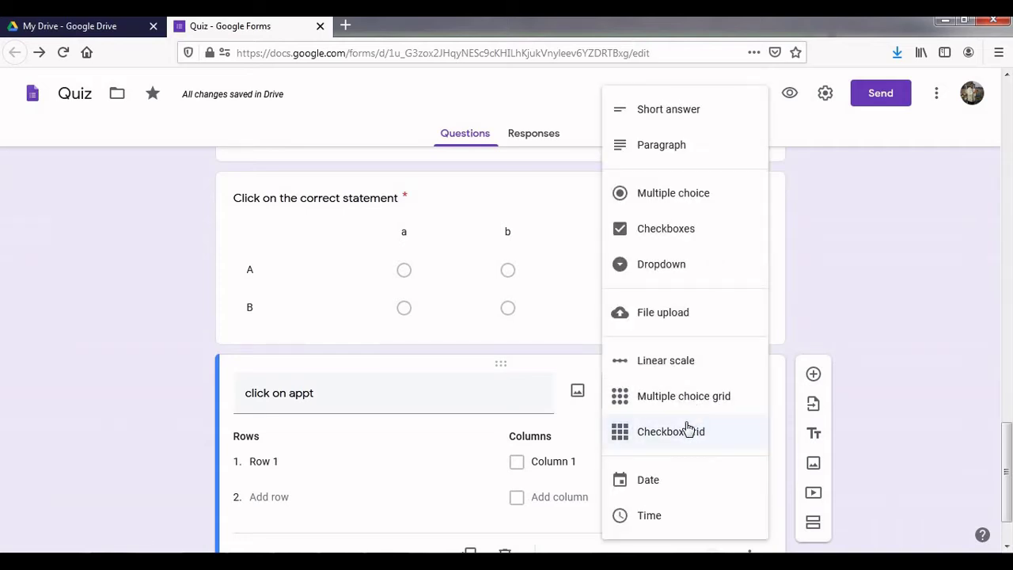
click(687, 428)
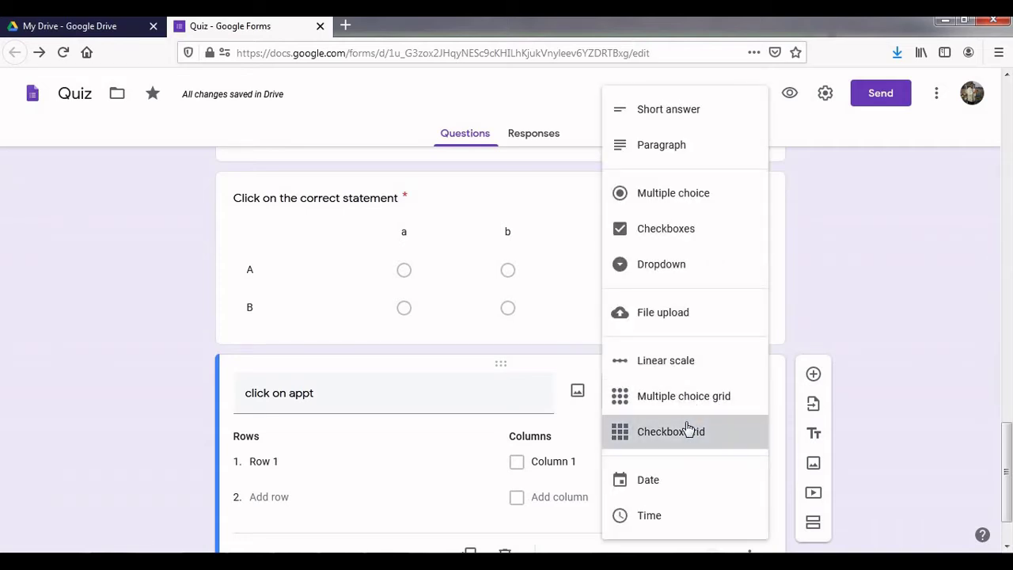
- Label the two rows of the "click on appt" checkbox grid A and B
click(280, 462)
text(A)
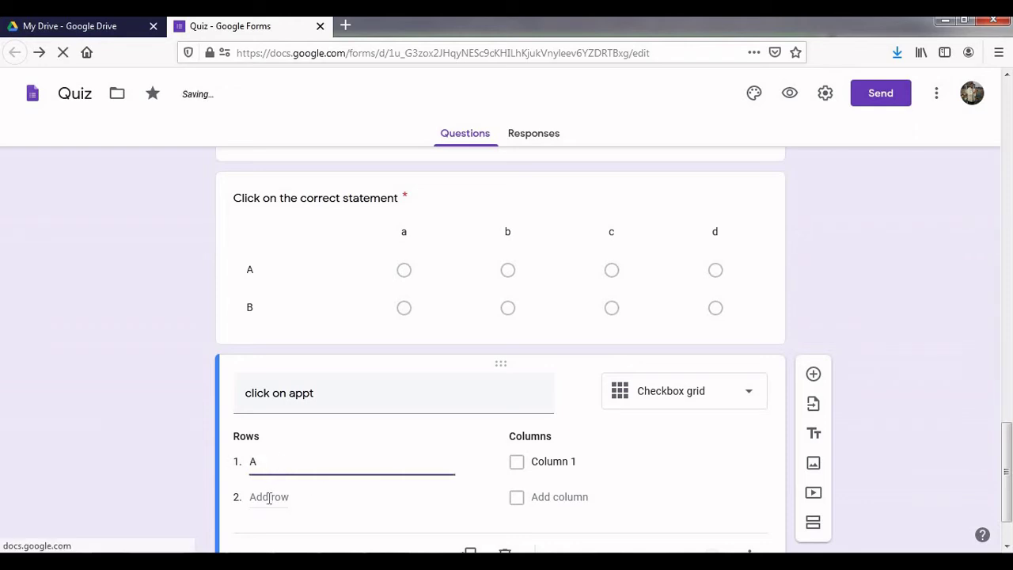
click(269, 497)
text(B)
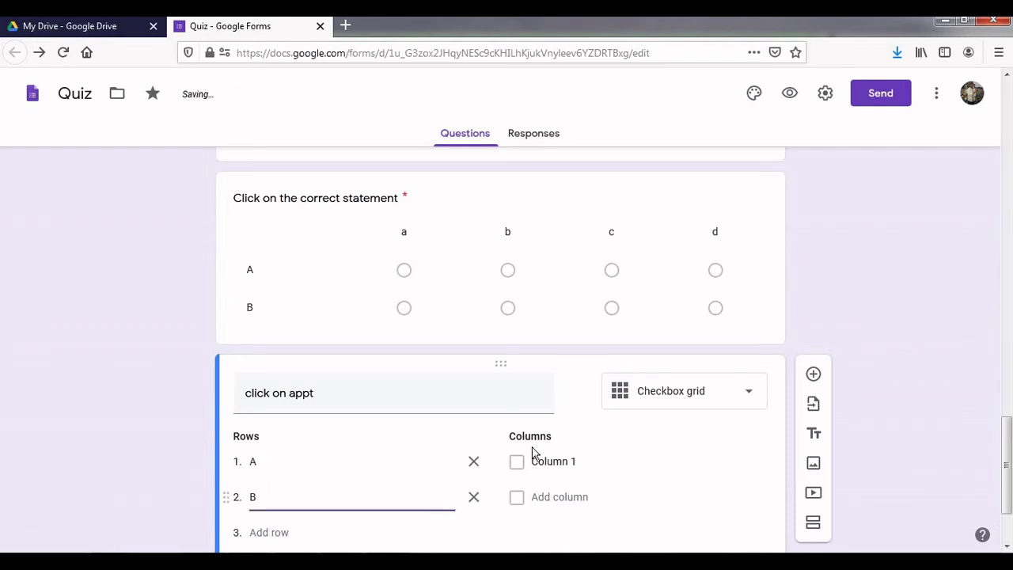
- Label the four columns of the "click on appt" checkbox grid a, b, c and d
click(535, 461)
text(a)
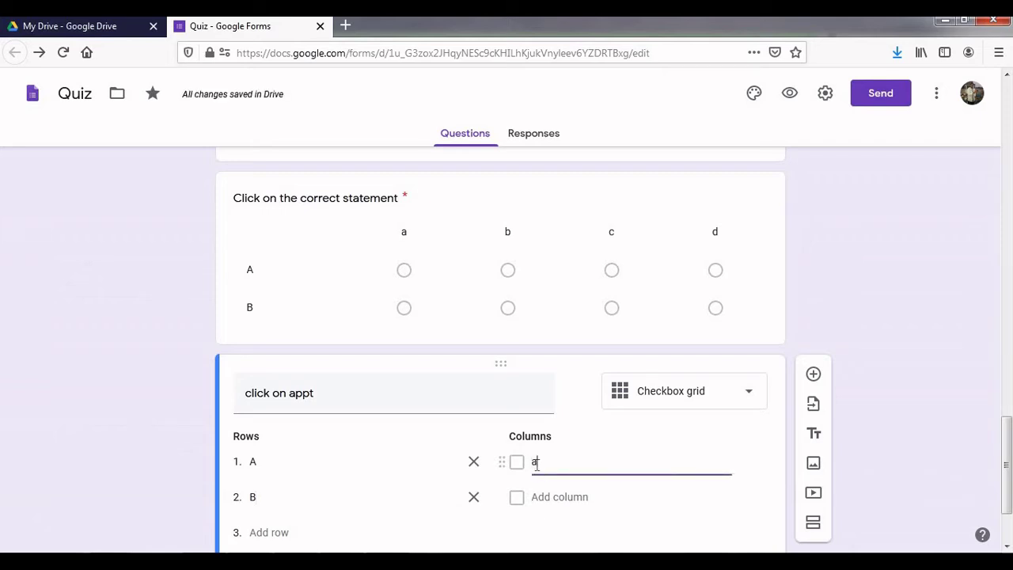
click(542, 495)
text(b)
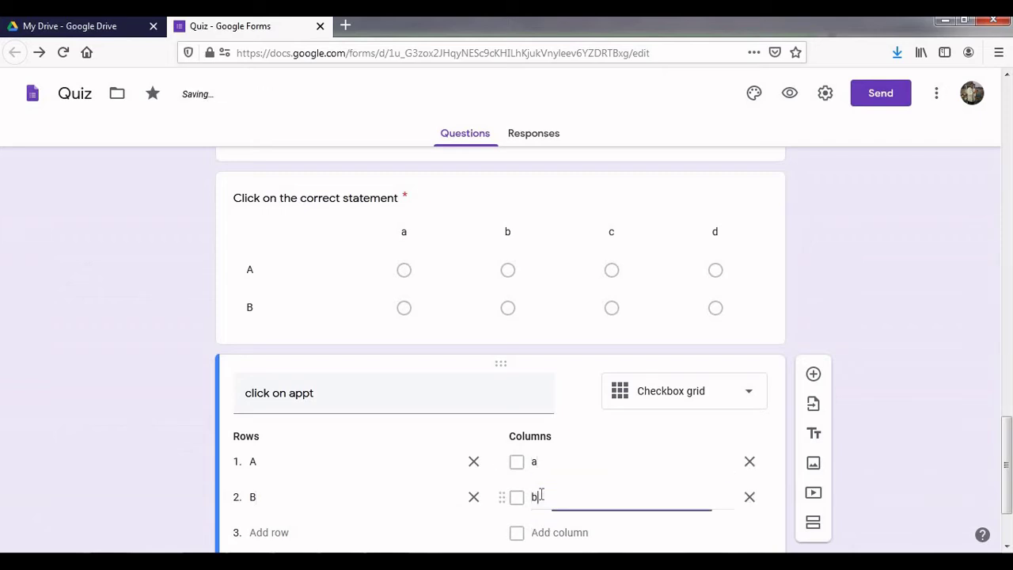
click(552, 536)
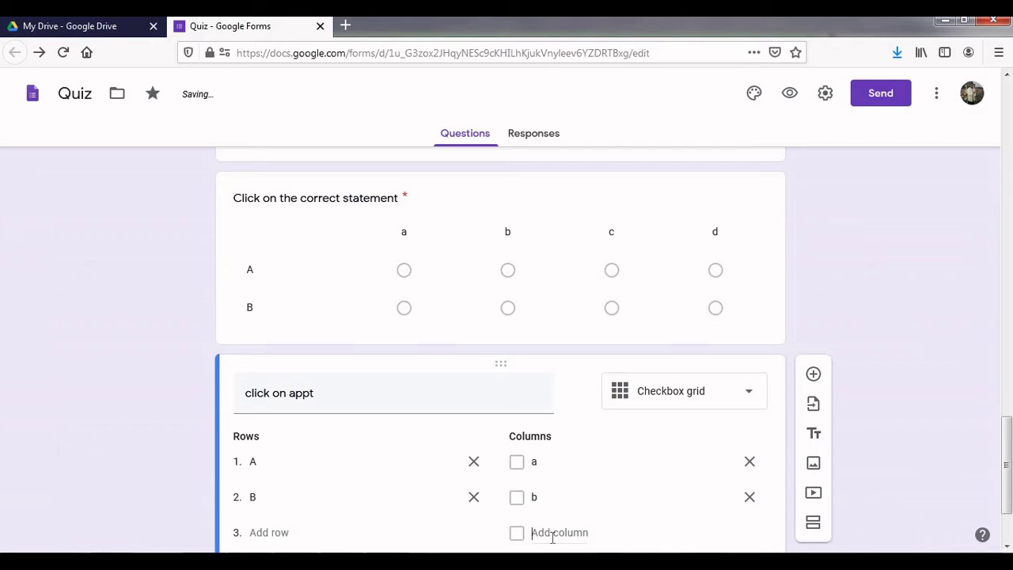
text(c)
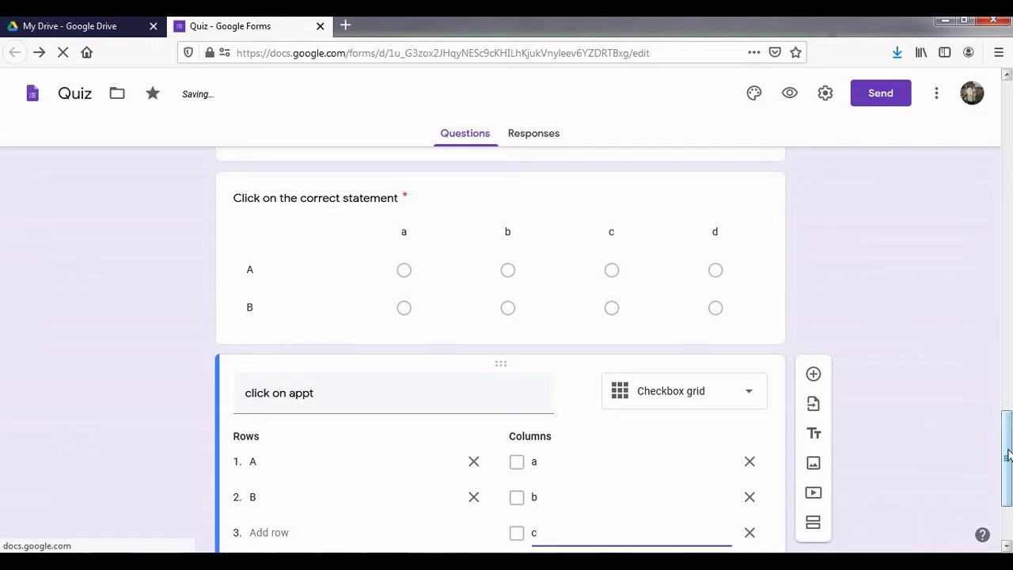
scroll(1009, 455, down, 3)
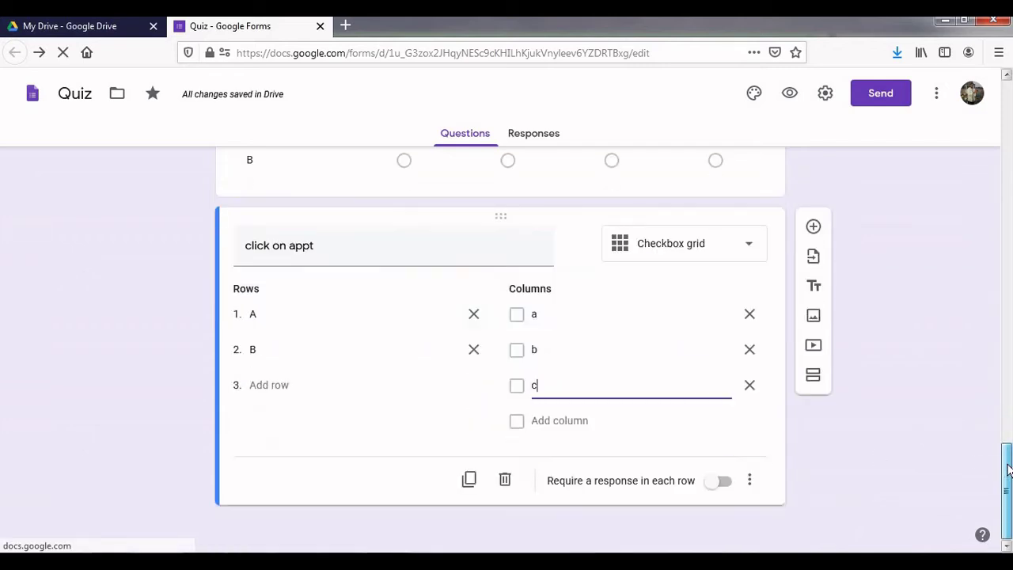
click(587, 418)
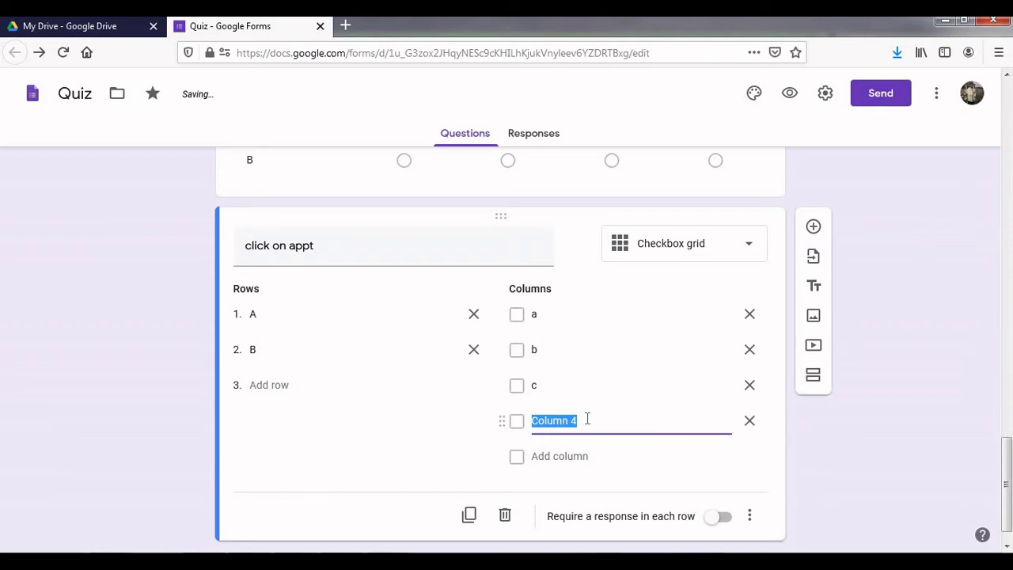
text(d)
- Require a response in each row of the "click on appt" checkbox grid
drag(1007, 471, 1007, 427)
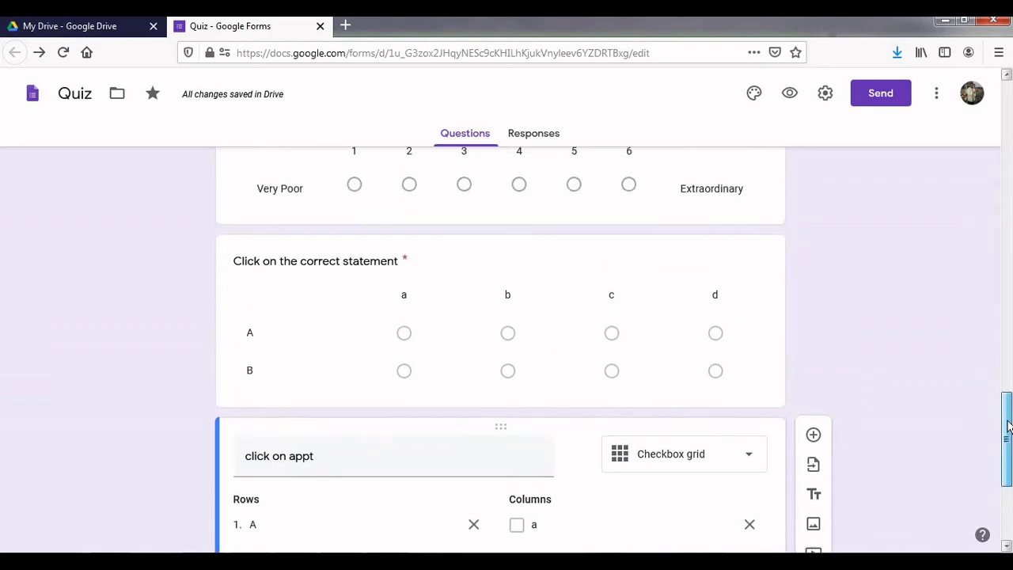
click(649, 243)
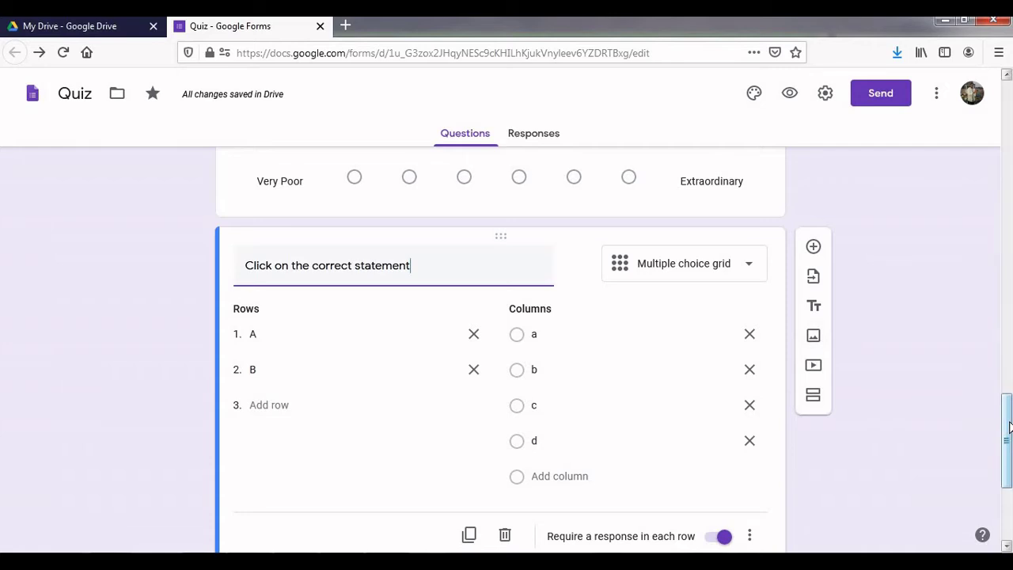
drag(1009, 427, 1008, 475)
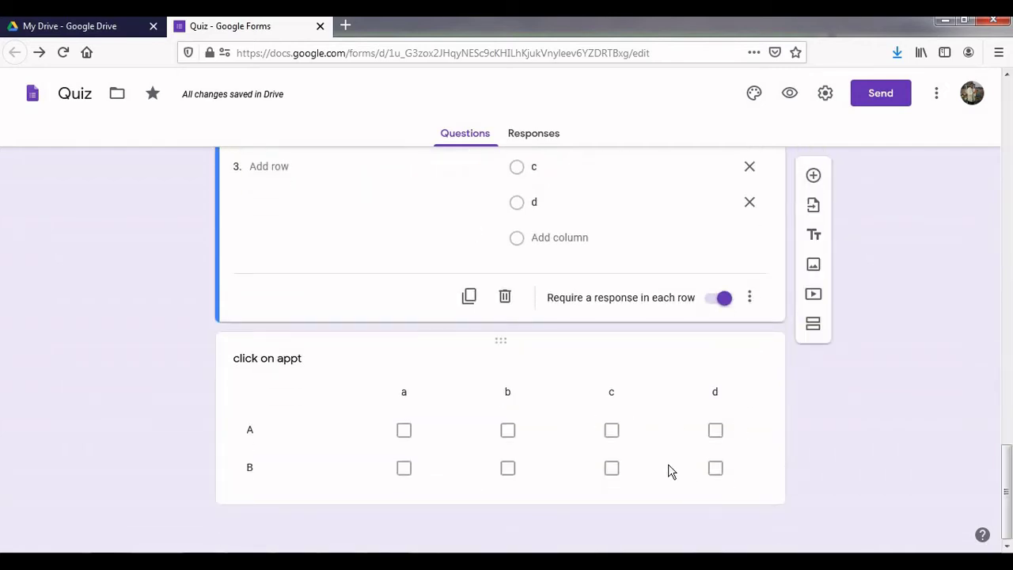
click(695, 447)
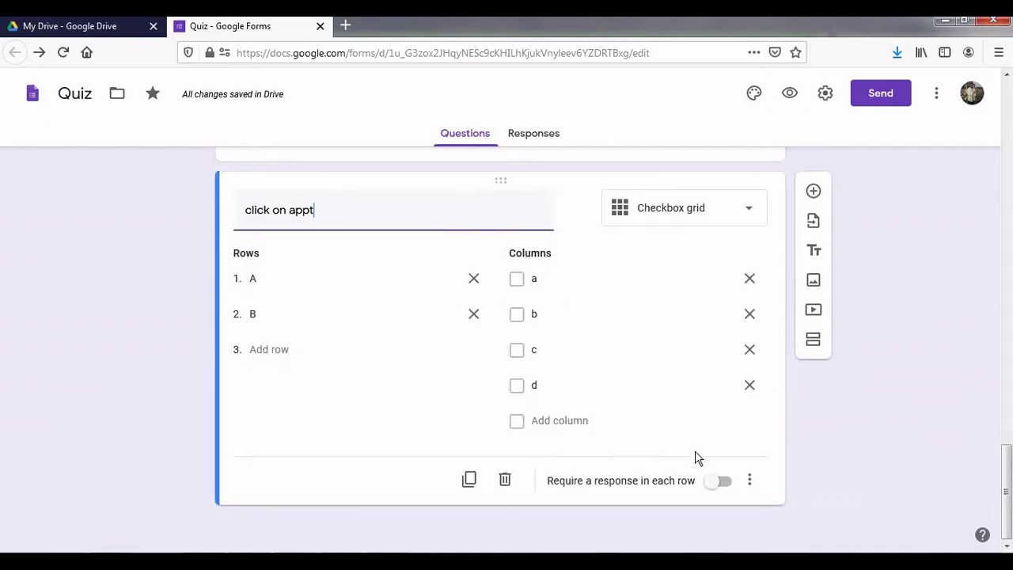
click(722, 483)
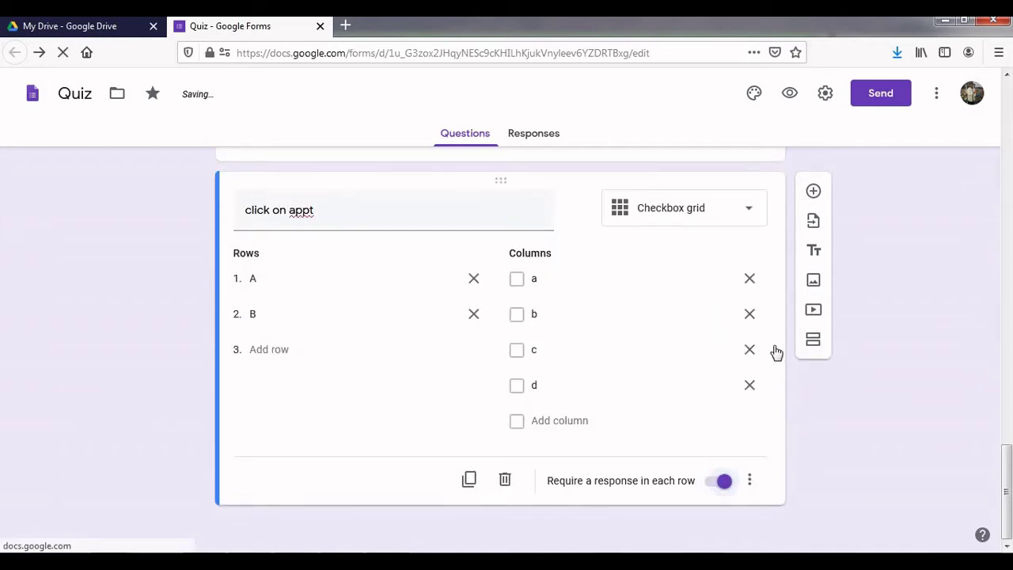
- Add a Date question titled "Date of Birth" below the checkbox grid and make it required
click(815, 195)
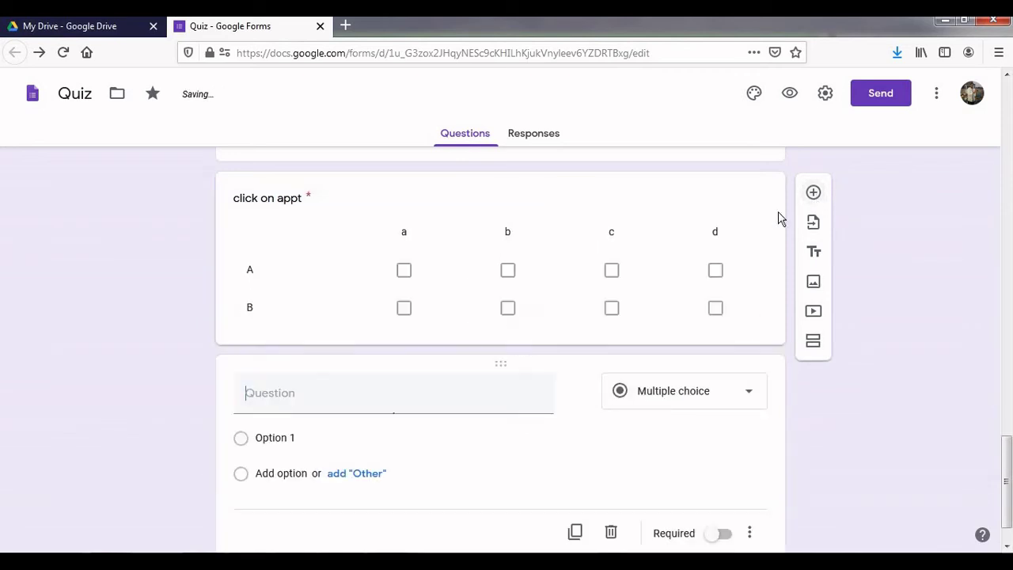
click(683, 407)
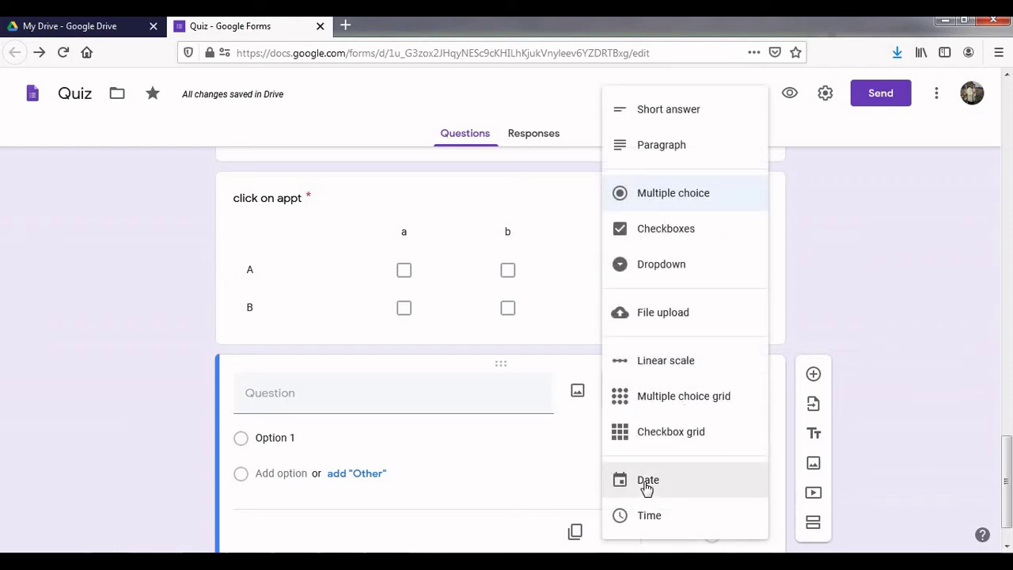
click(647, 483)
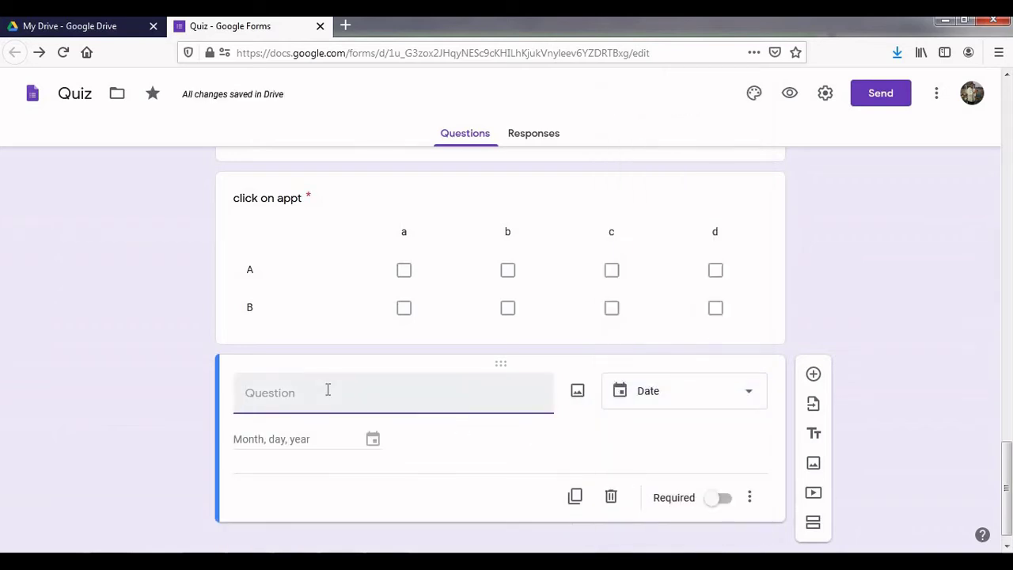
text(Date of B)
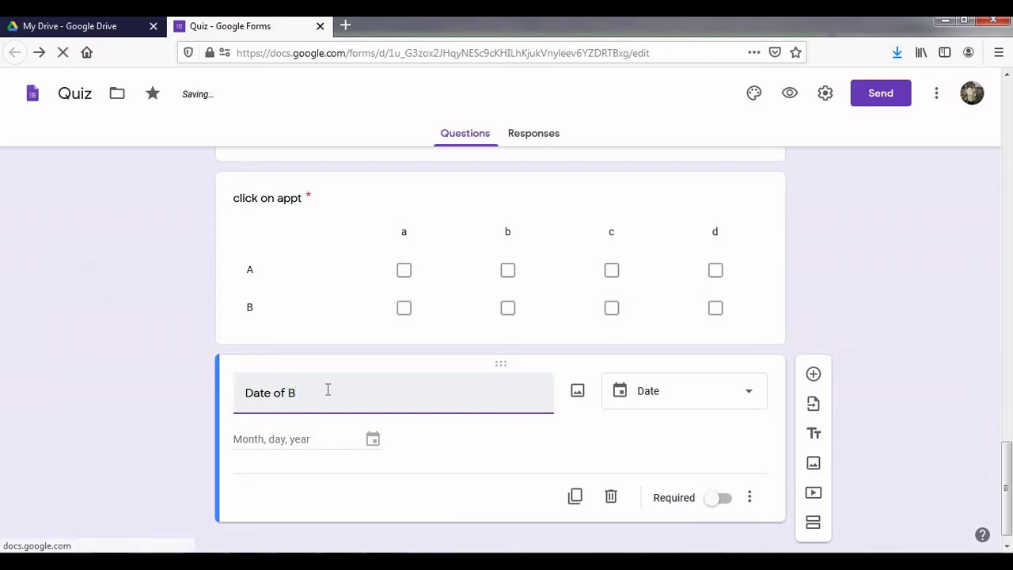
text(irth)
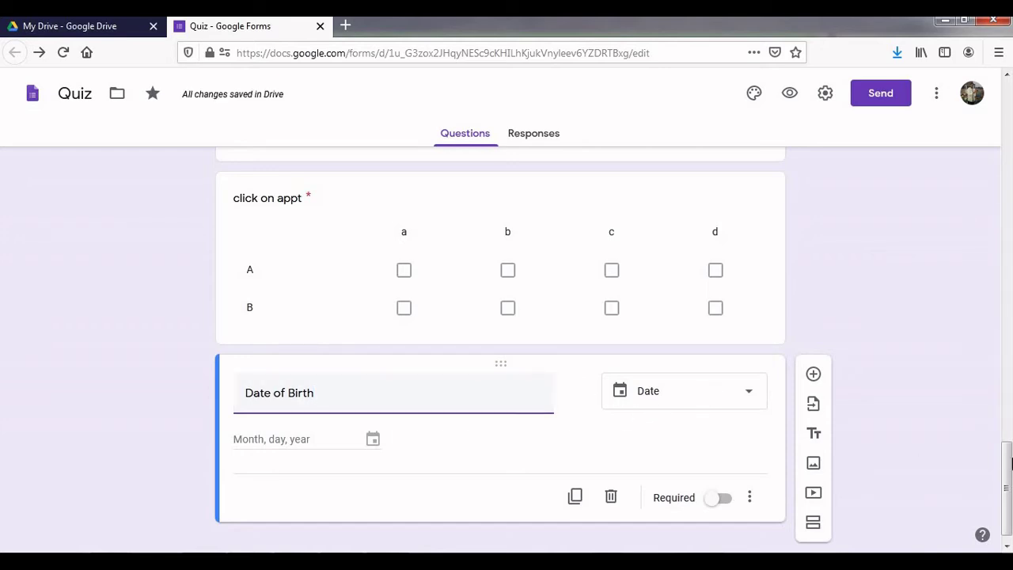
scroll(1010, 467, down, 1)
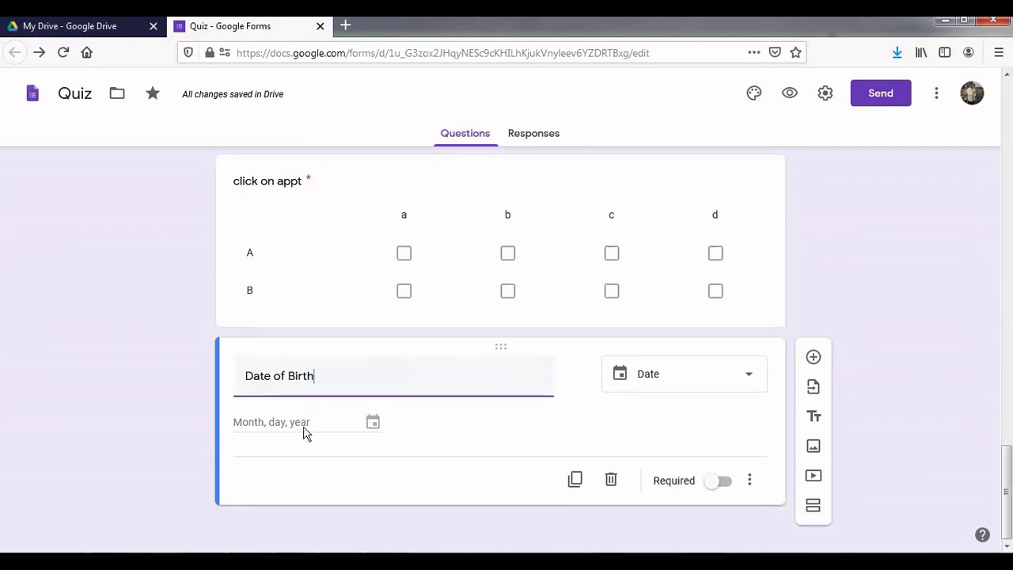
click(722, 481)
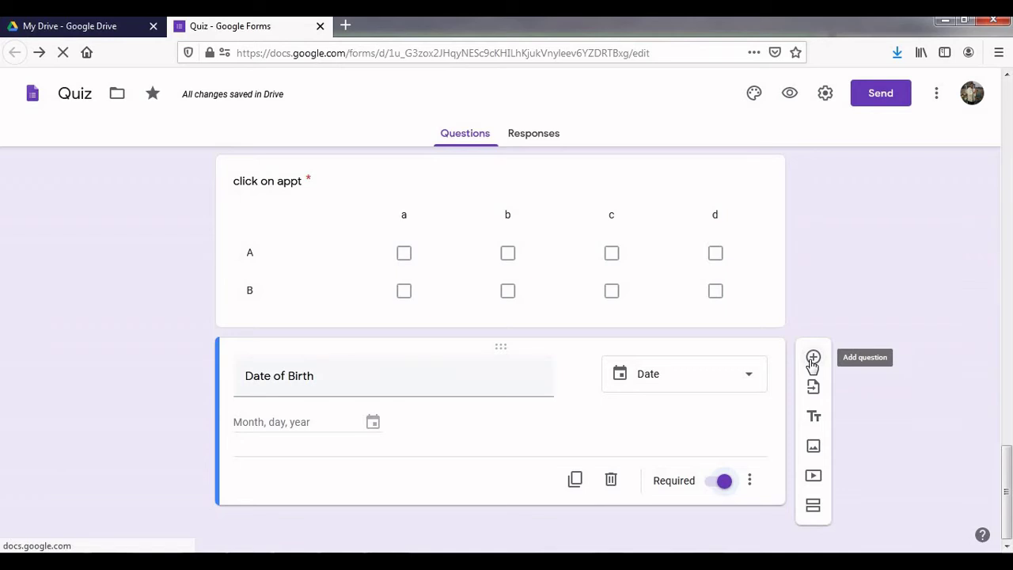
- Add a Time question titled "Time of Birth" below the Date of Birth question
click(813, 358)
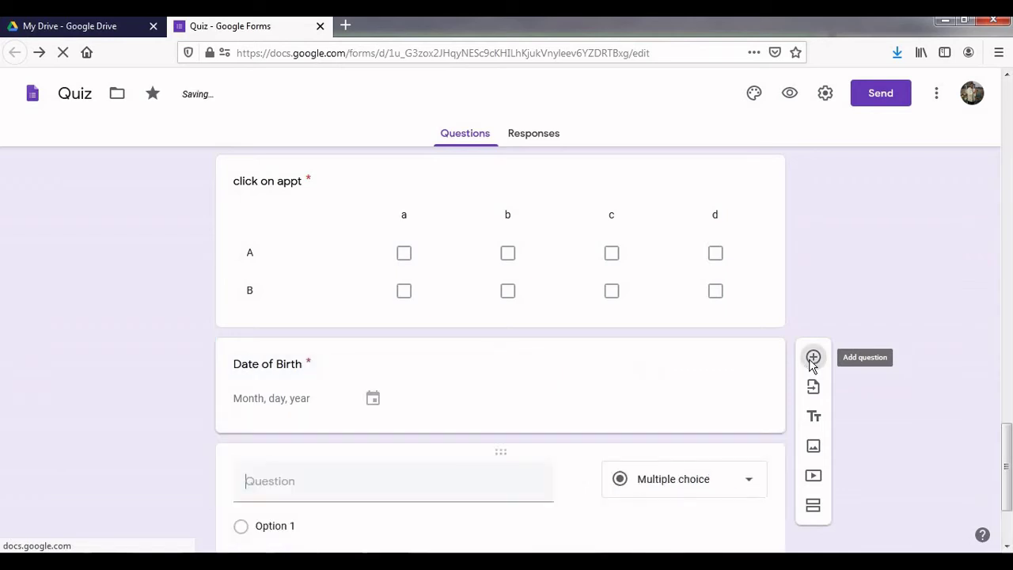
click(752, 480)
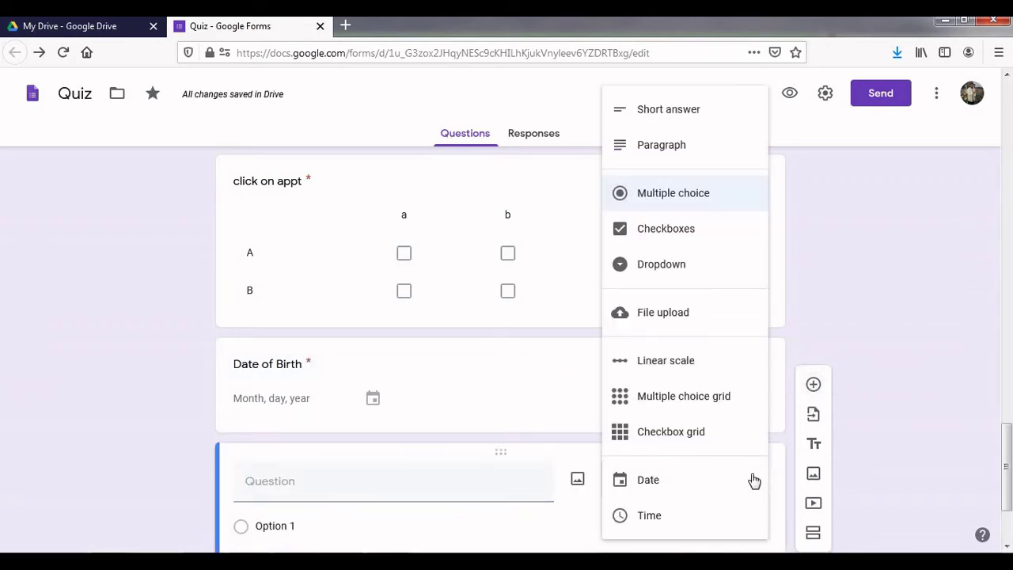
click(342, 489)
text(T)
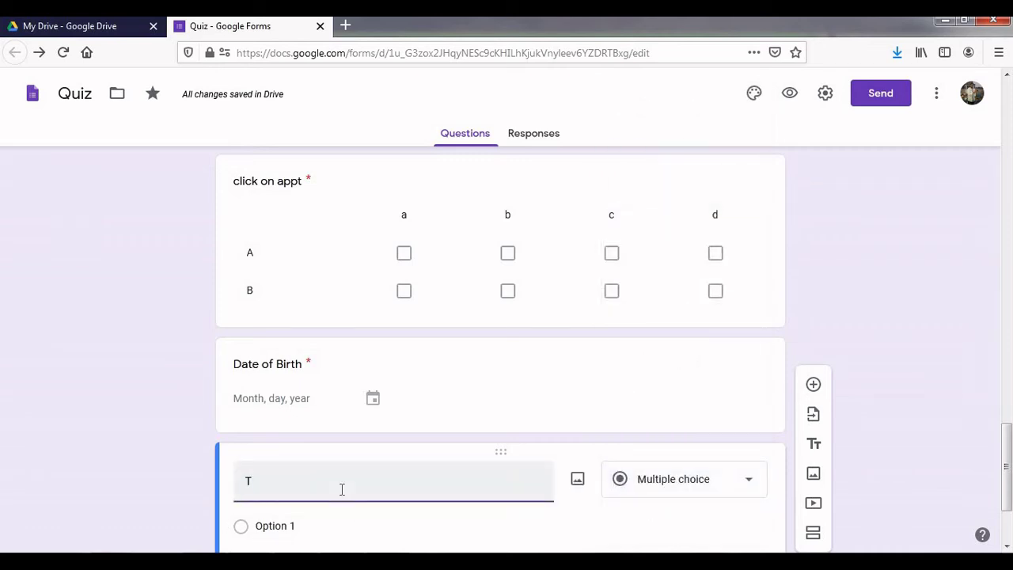
text(ime)
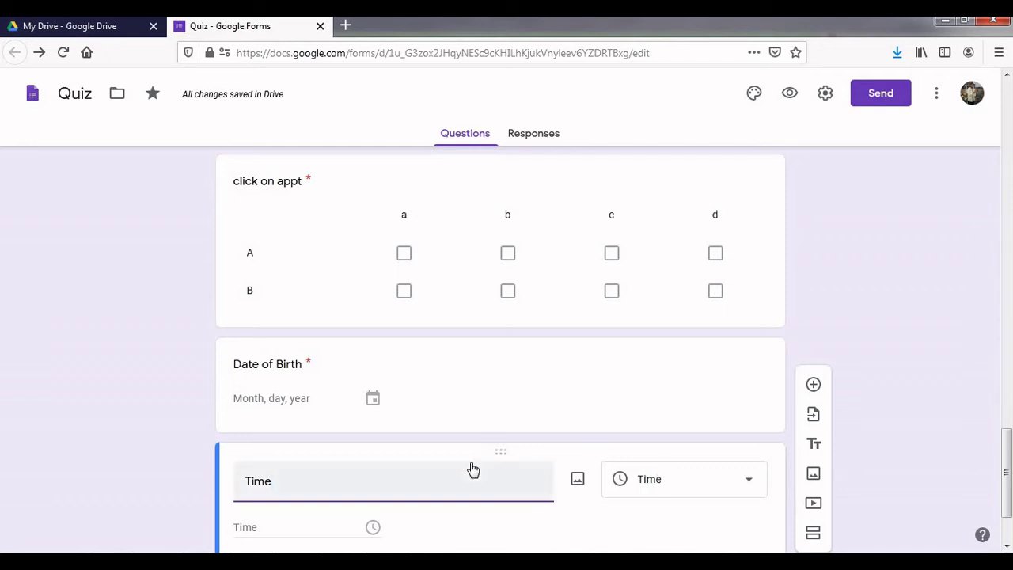
text(of )
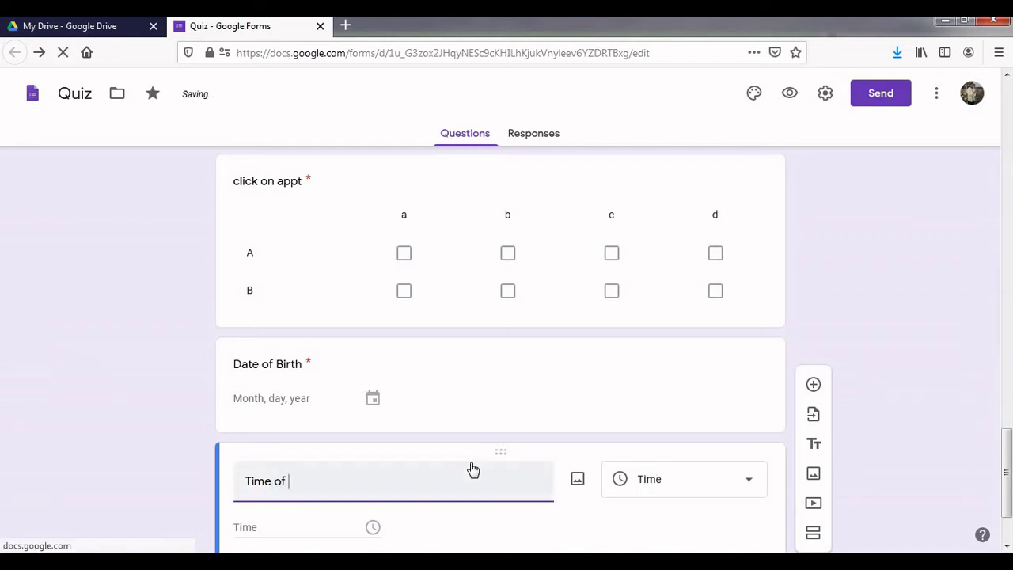
text(Birth)
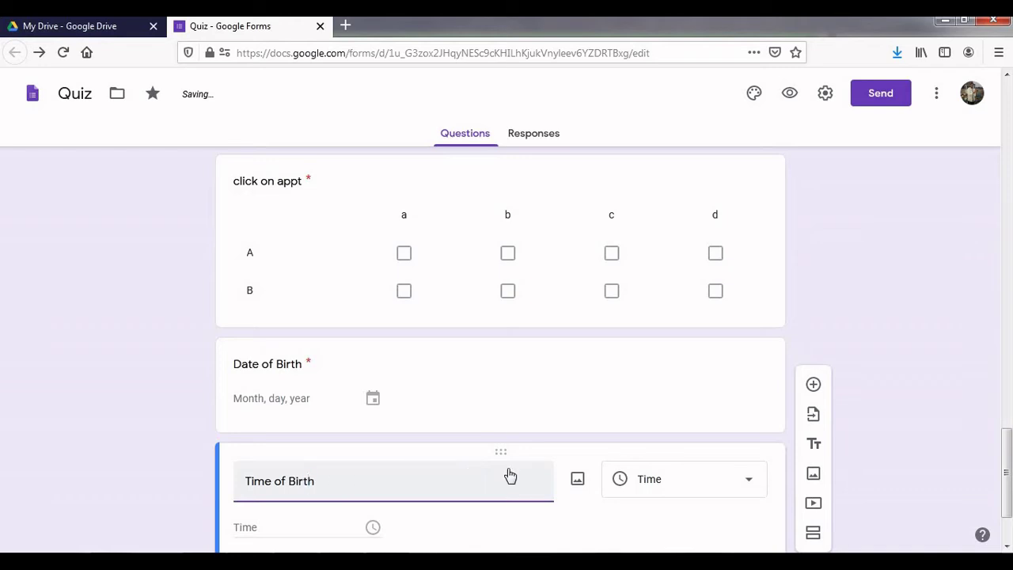
drag(1007, 471, 1003, 488)
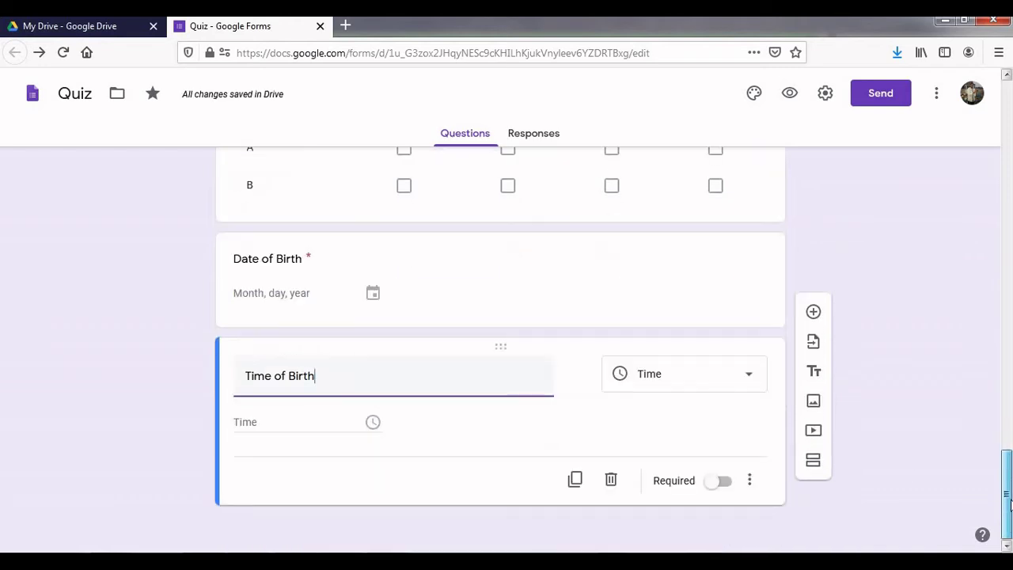
click(723, 489)
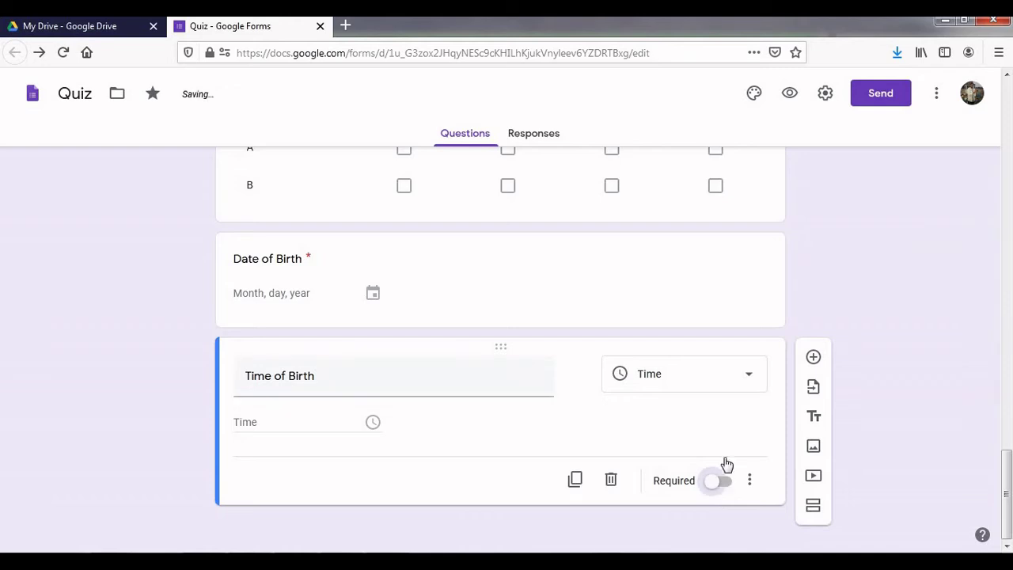
- Preview the form as a respondent and go to the "Click on the correct statement" grid
click(789, 94)
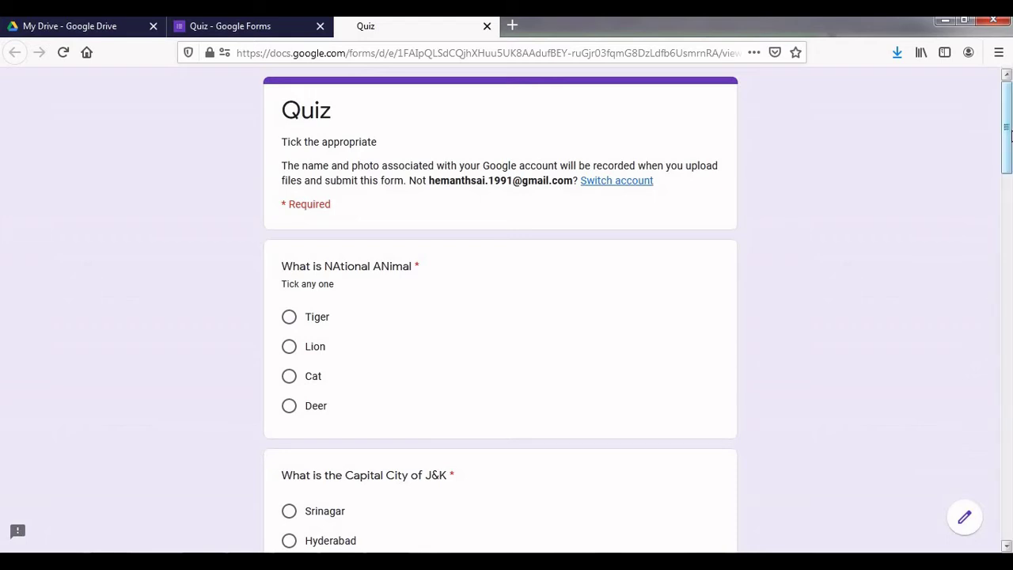
drag(1011, 145, 1011, 380)
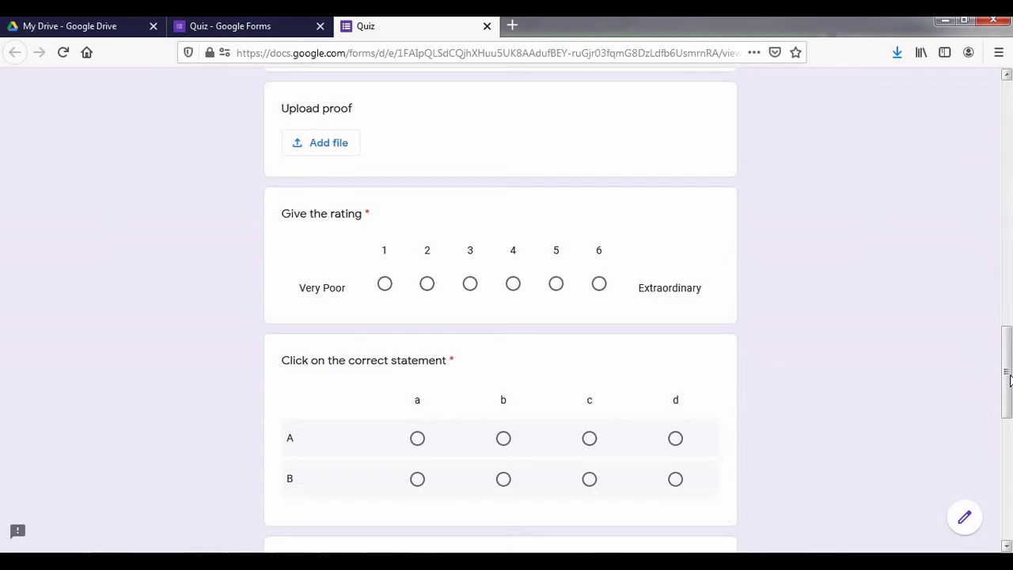
drag(1011, 380, 1010, 404)
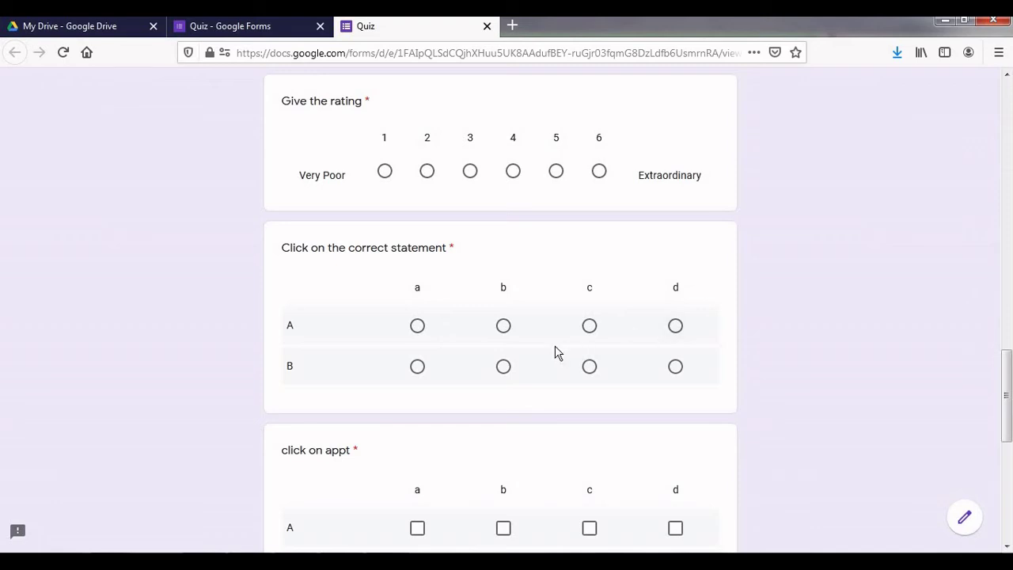
- Try different answers in the "Click on the correct statement" grid, ending with c for row A and d for row B
click(419, 327)
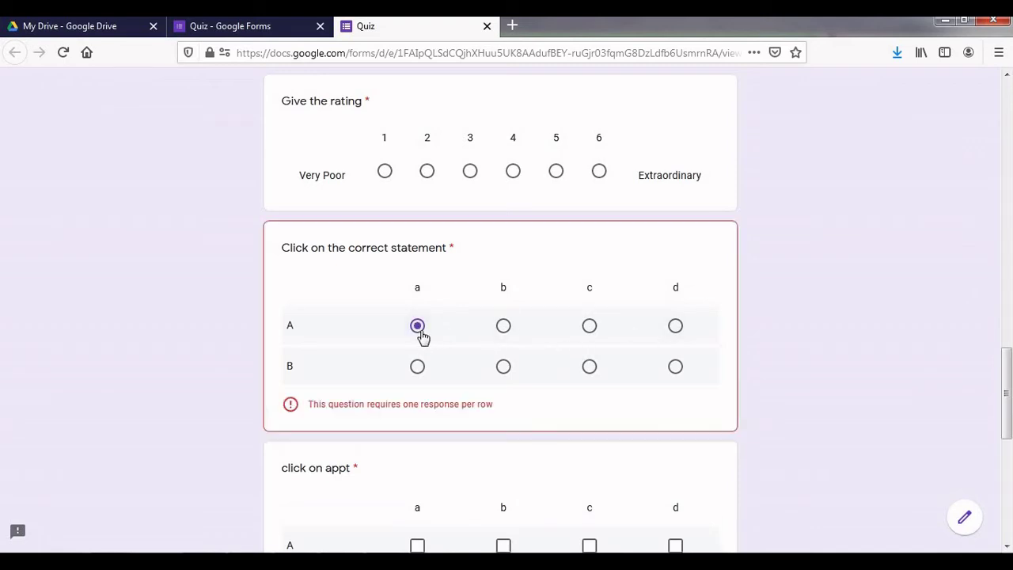
click(504, 326)
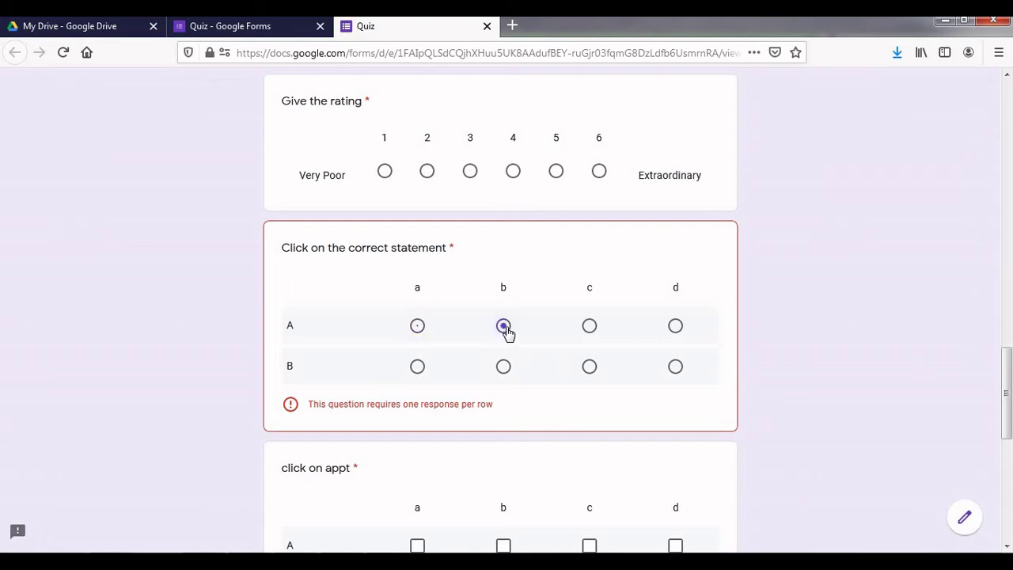
click(589, 327)
click(587, 327)
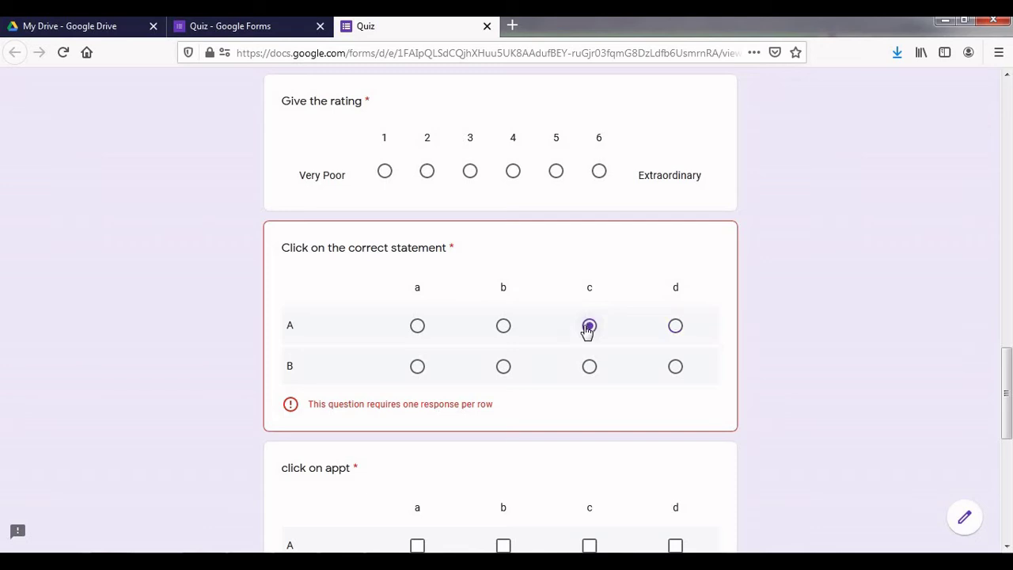
click(673, 371)
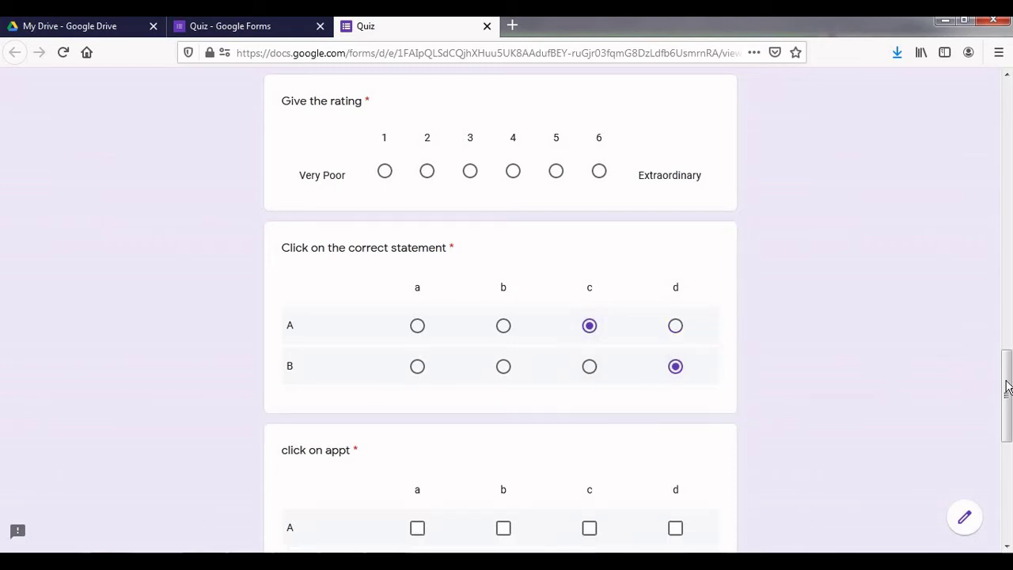
- Answer the "click on appt" checkbox grid with a, b and c for row A and b, c and d for row B
drag(1009, 378, 1008, 423)
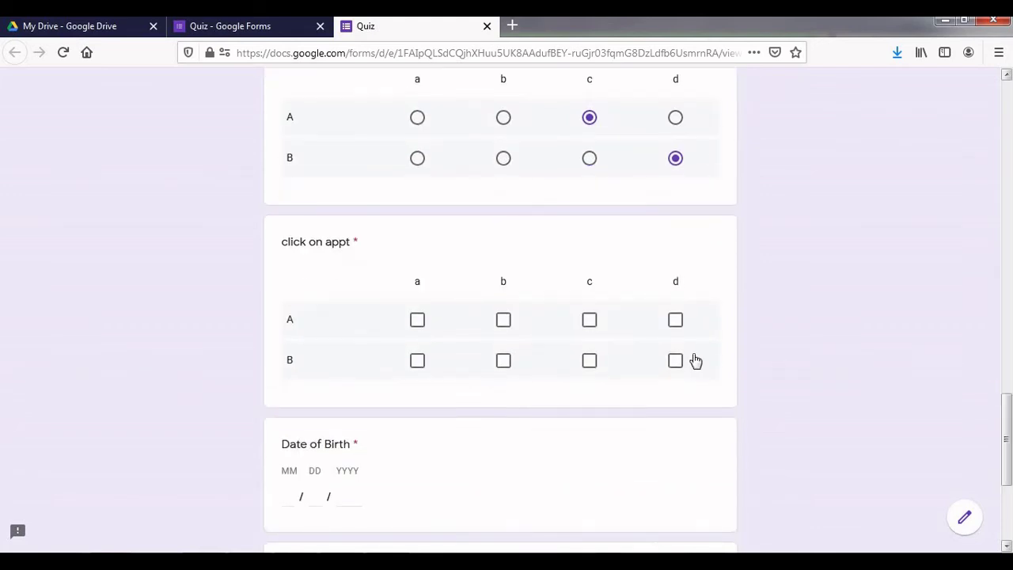
click(418, 321)
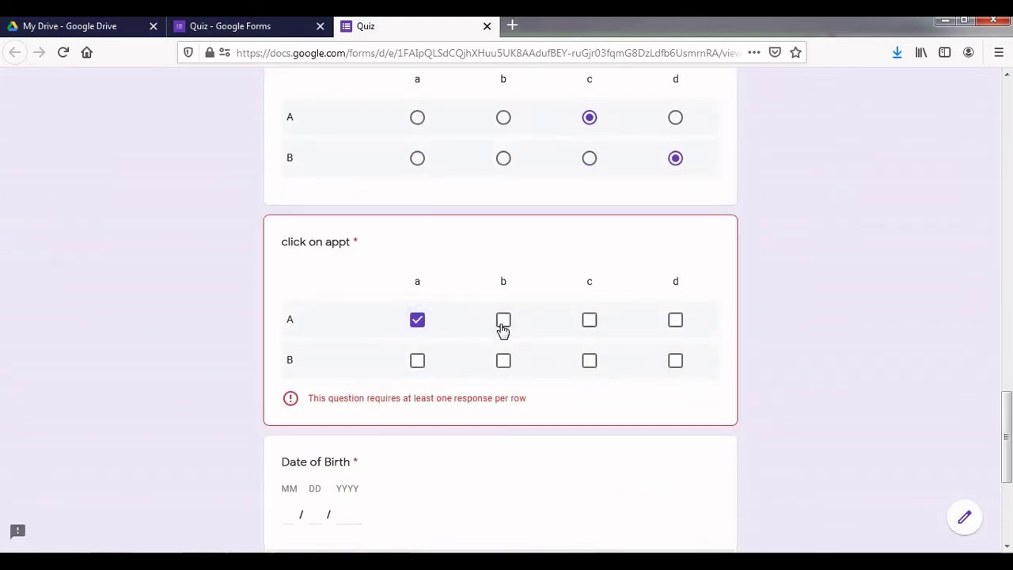
click(504, 324)
click(590, 323)
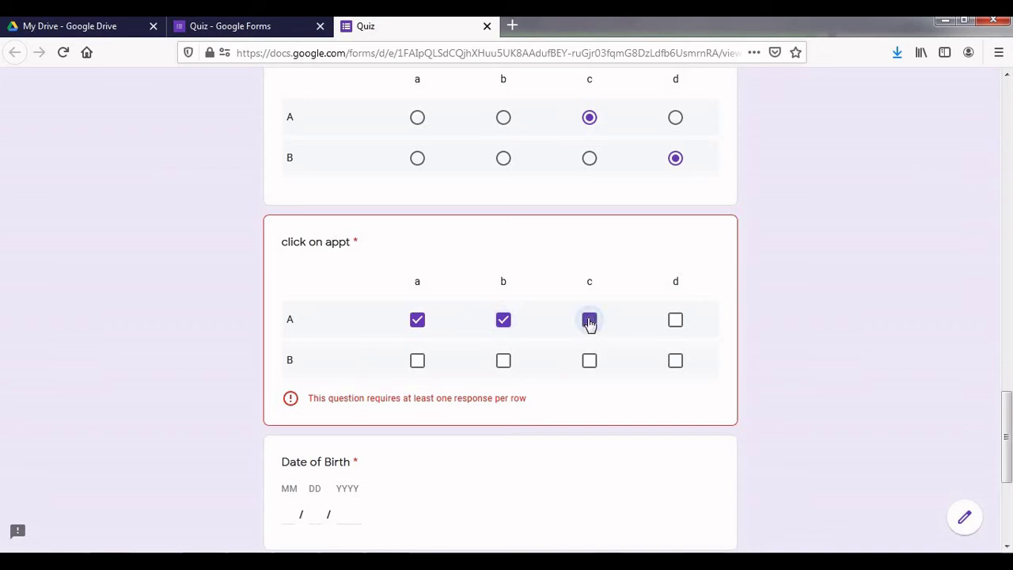
click(683, 328)
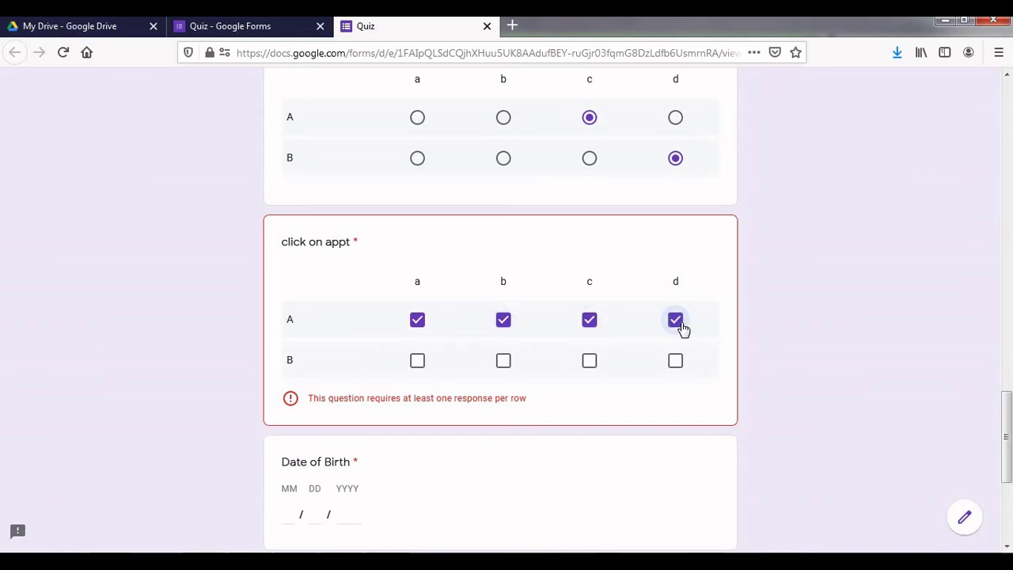
click(683, 329)
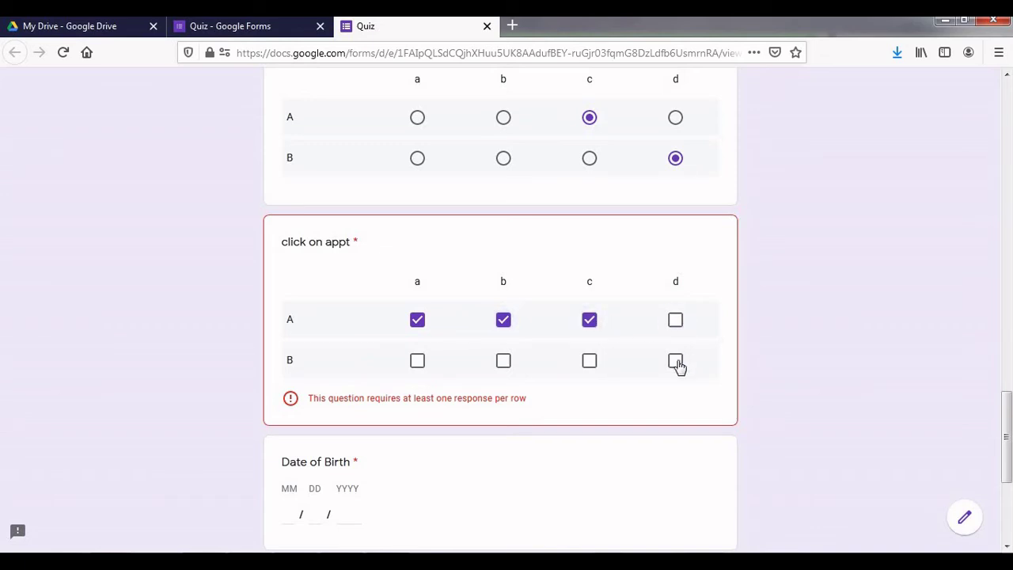
click(678, 362)
click(589, 367)
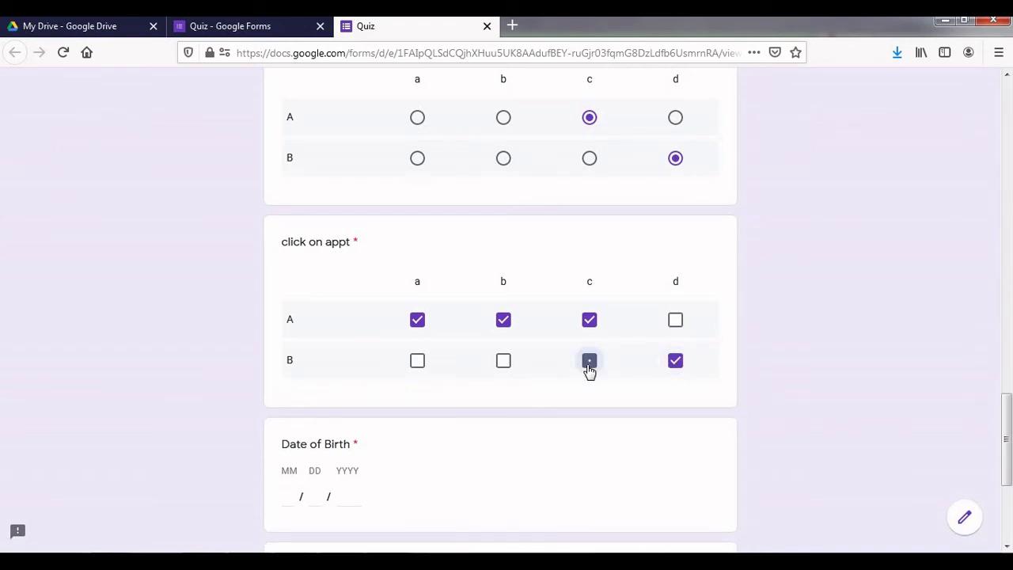
click(505, 362)
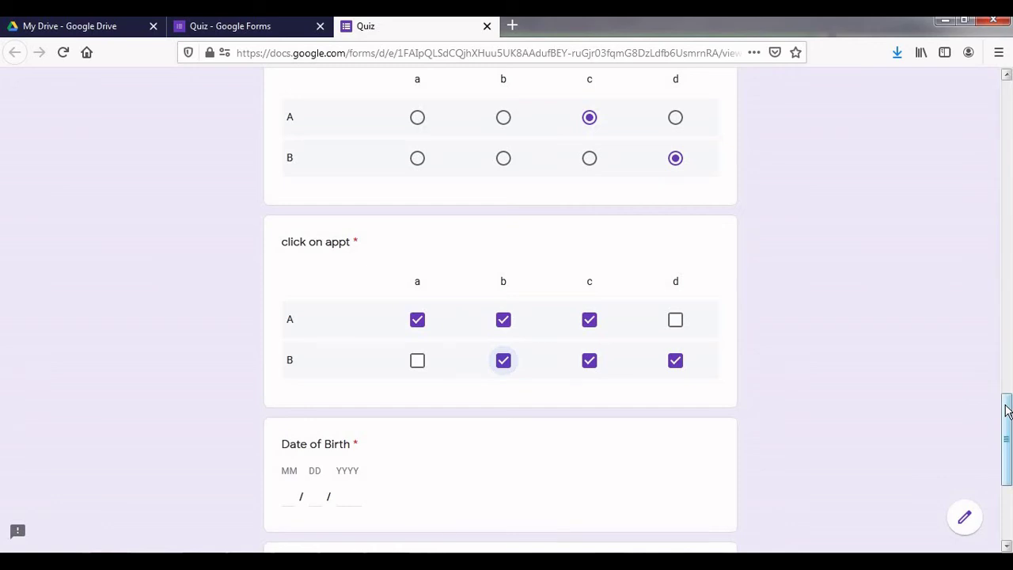
- Fill in the Date of Birth question with a full month, day and year
drag(1007, 410, 1008, 440)
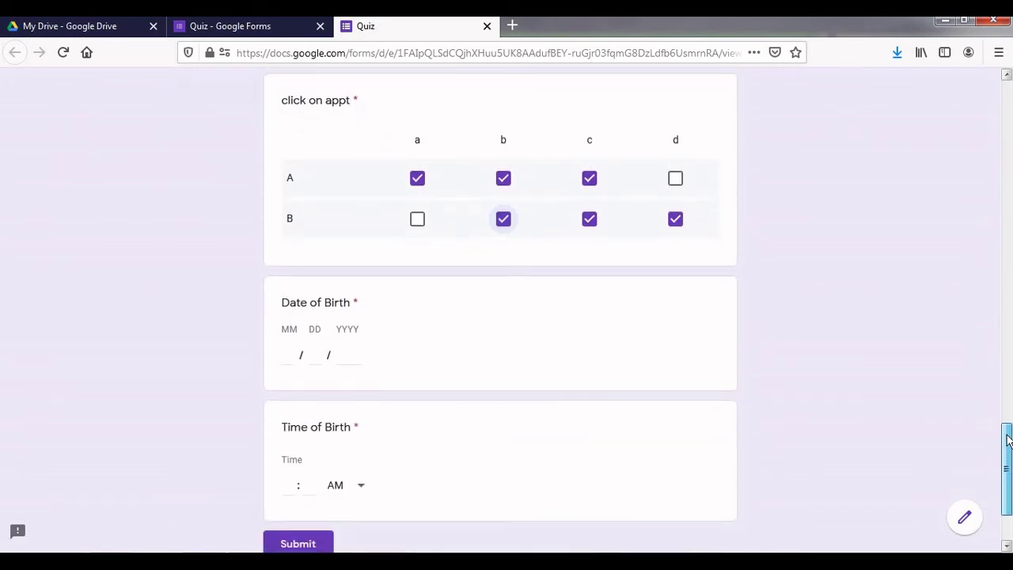
click(293, 356)
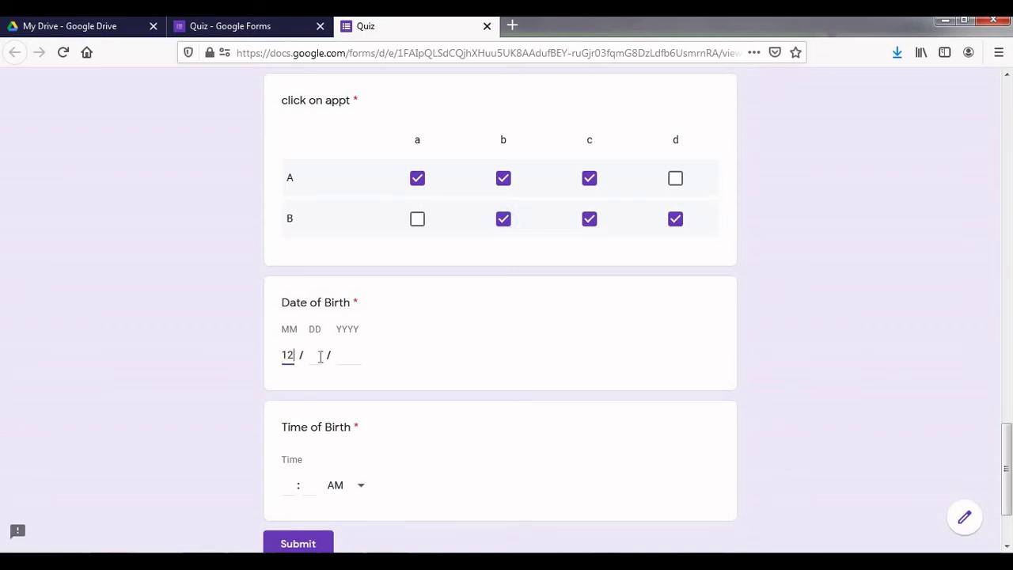
click(320, 356)
text(08)
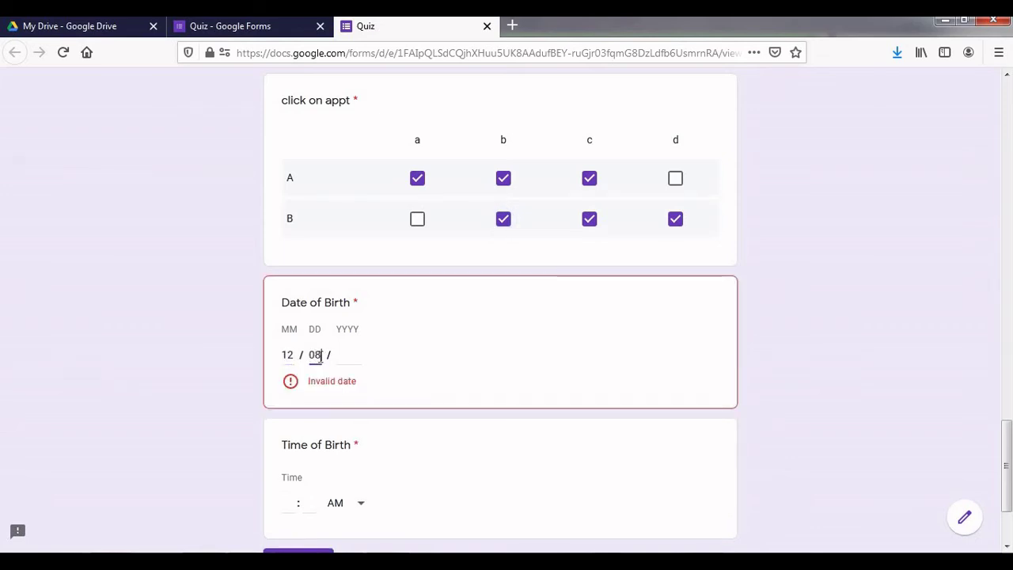
click(348, 359)
text(1992)
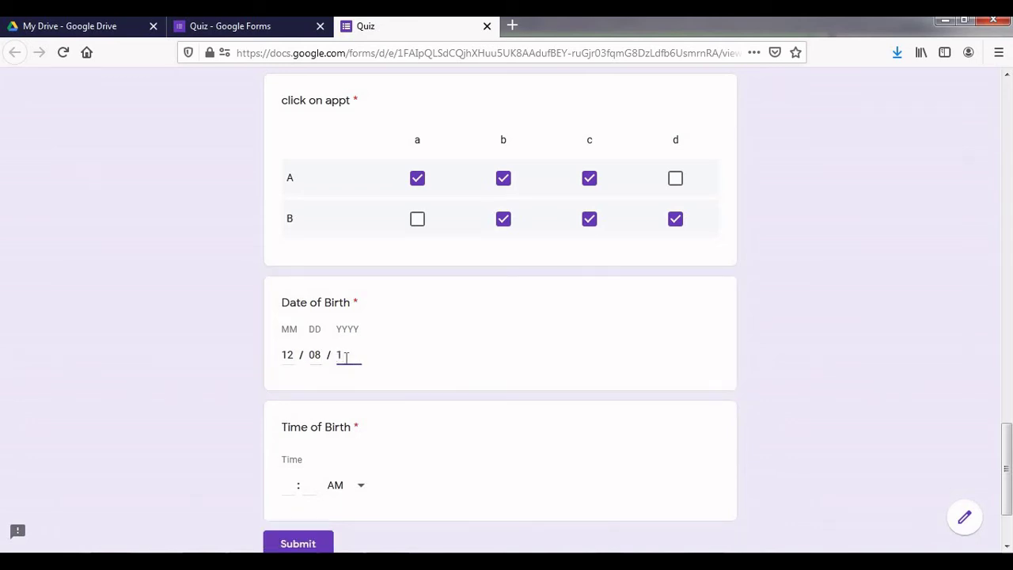
- Set the Time of Birth answer to 12:12 AM
click(294, 358)
click(308, 492)
text(12)
click(359, 490)
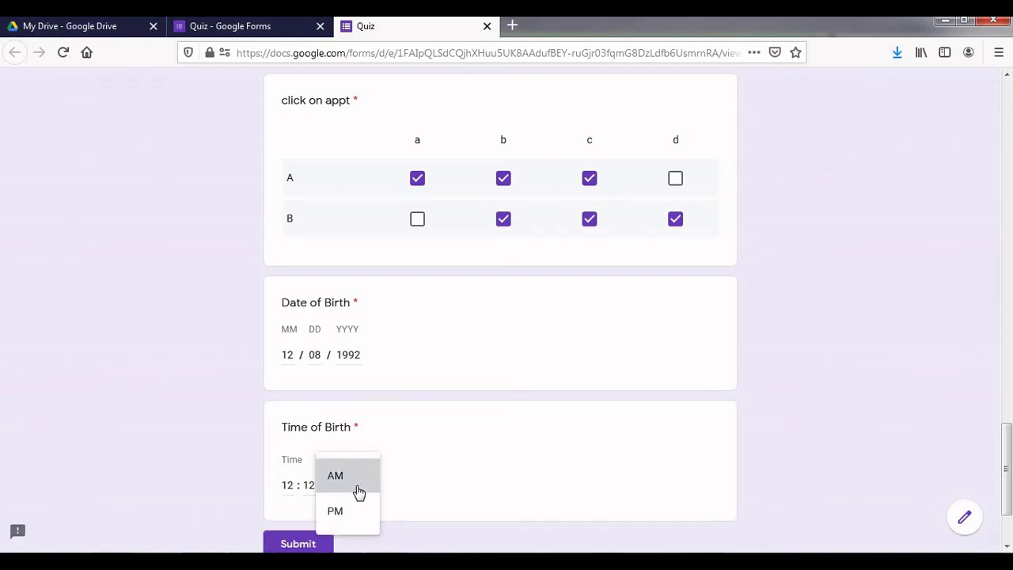
click(356, 491)
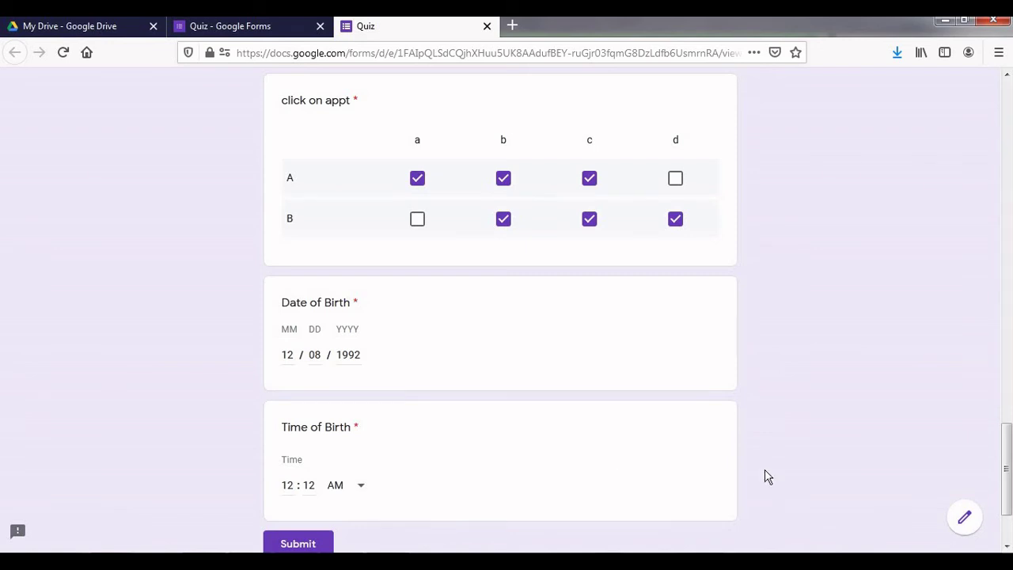
- Review the previewed form's questions from the capital city question through the rating, grid, date and time questions
drag(1010, 444, 1008, 472)
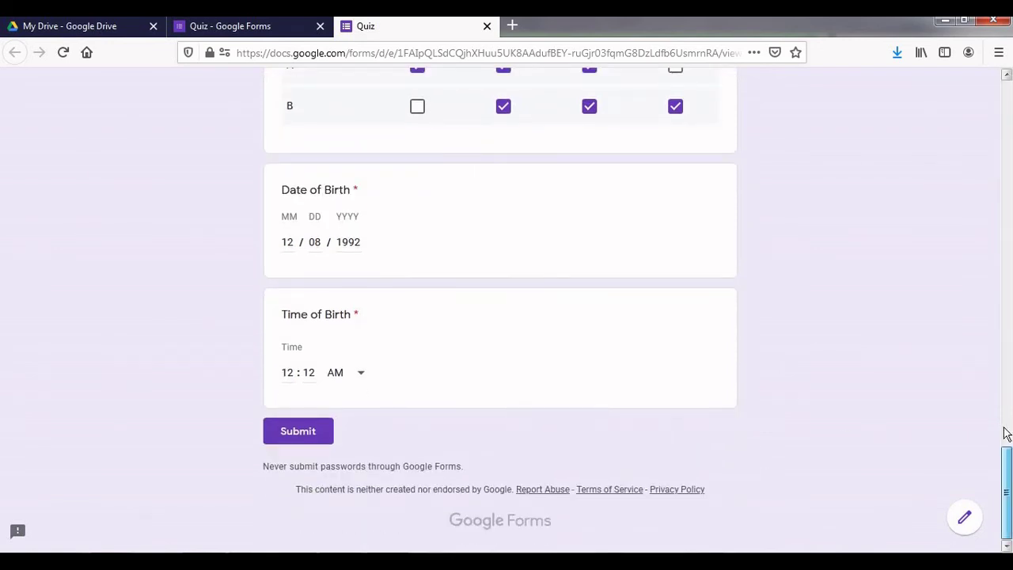
click(1004, 430)
drag(1010, 379, 1008, 294)
click(1012, 207)
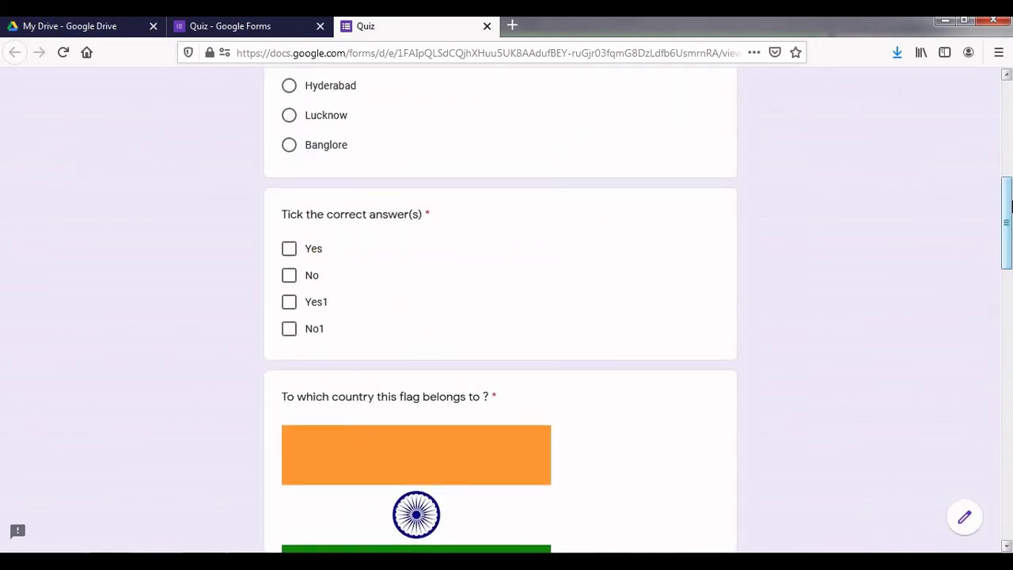
drag(1011, 207, 1003, 361)
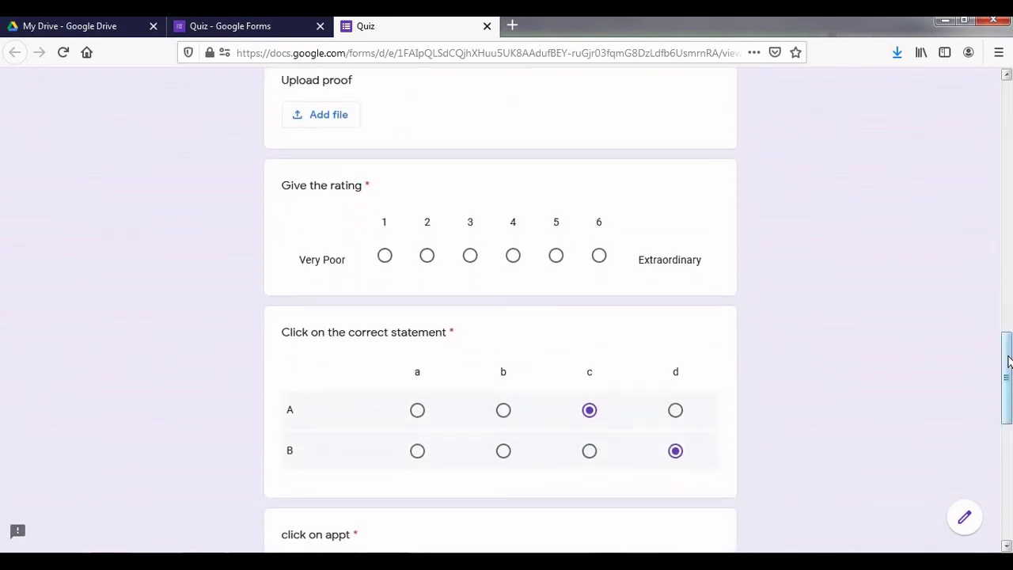
drag(1009, 362, 1008, 458)
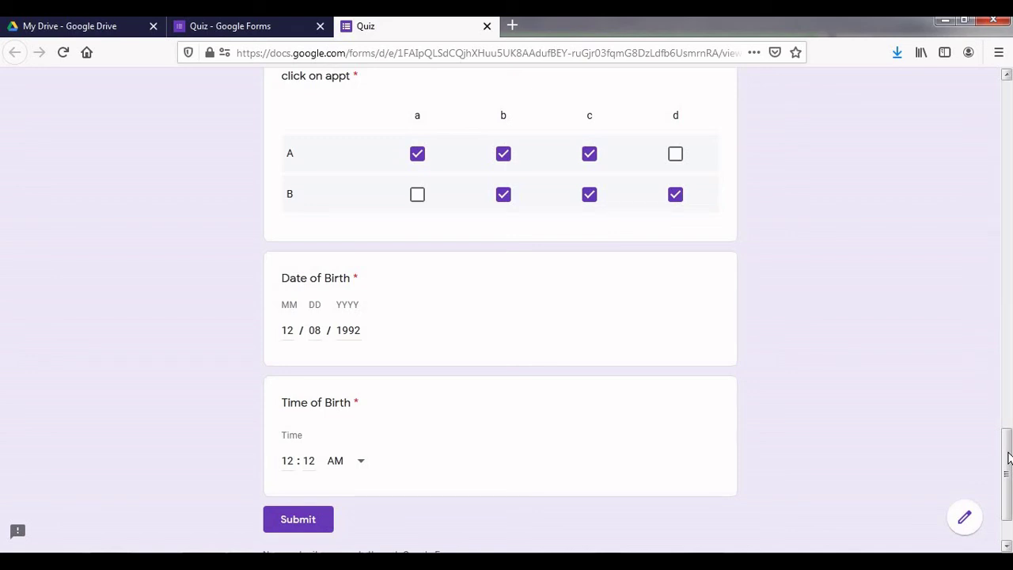
drag(1011, 424, 1010, 179)
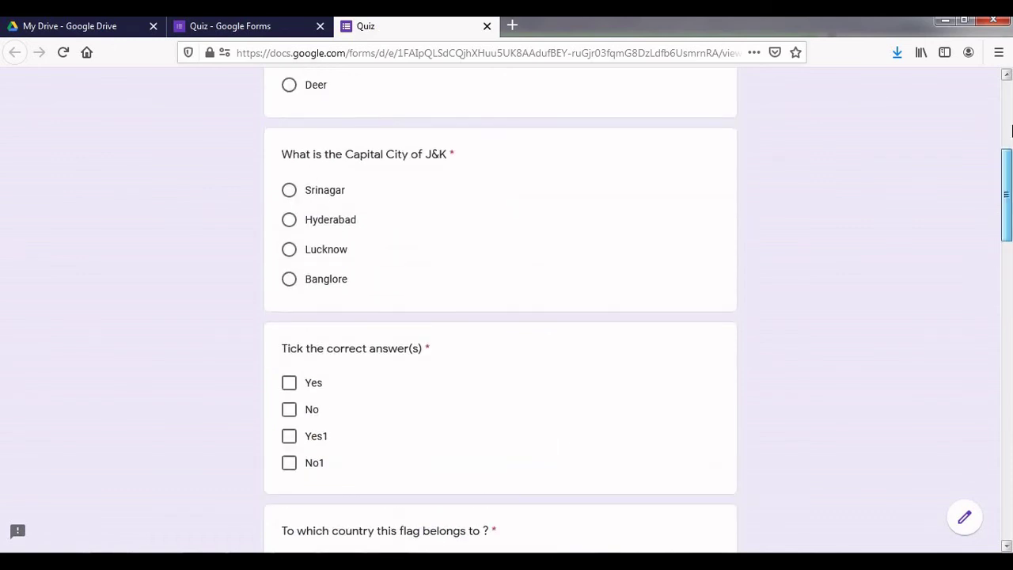
mouse_move(1011, 131)
mouse_down()
mouse_move(1009, 111)
mouse_move(1009, 139)
mouse_up()
click(1010, 210)
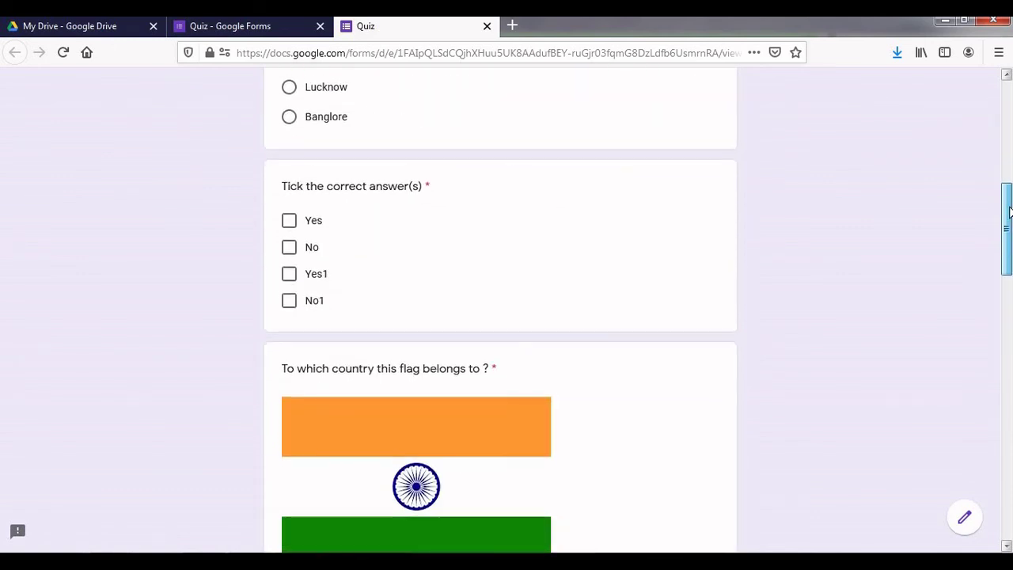
click(1007, 300)
click(1007, 384)
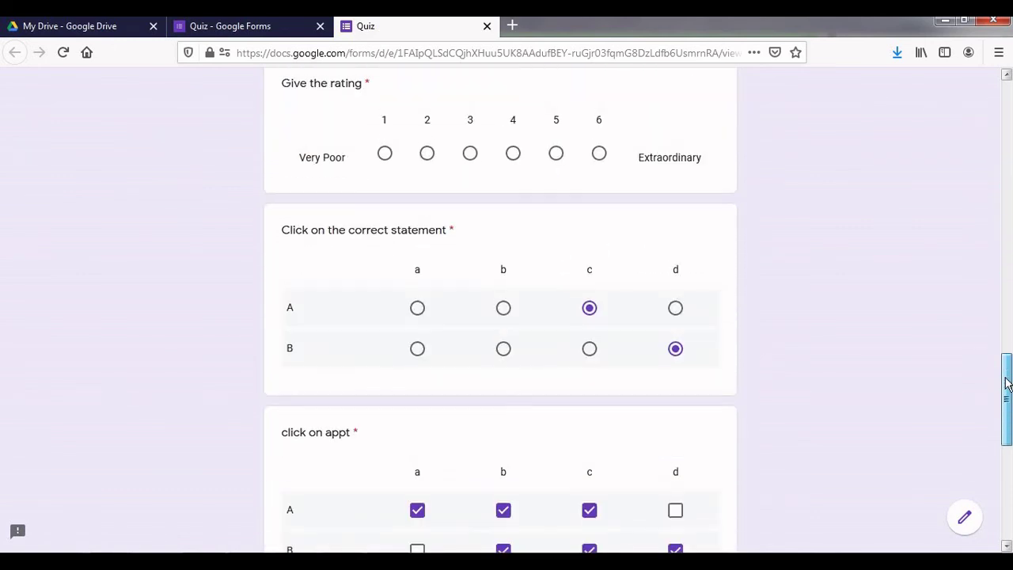
click(1005, 467)
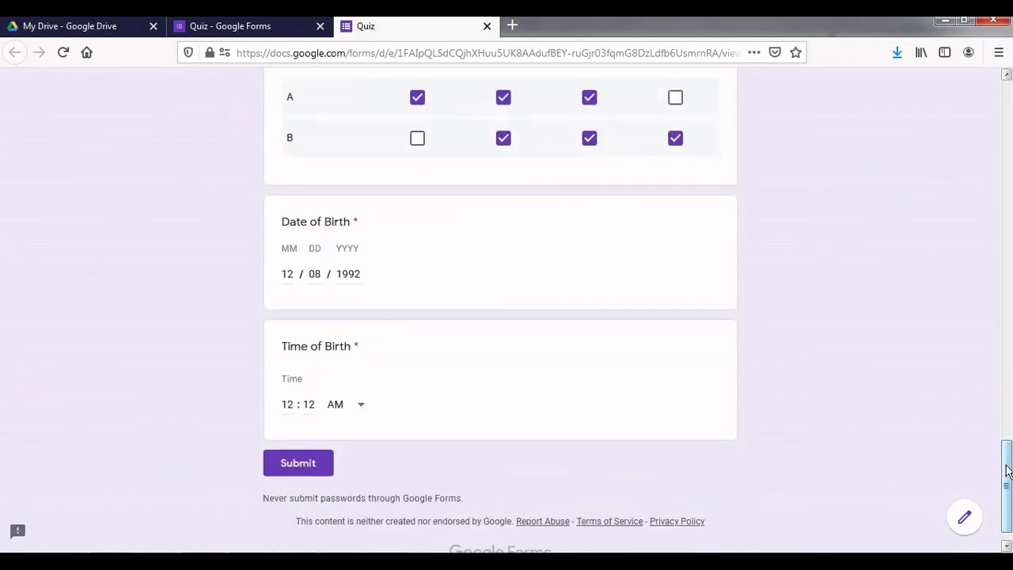
drag(1007, 470, 1011, 102)
scroll(1007, 158, down, 3)
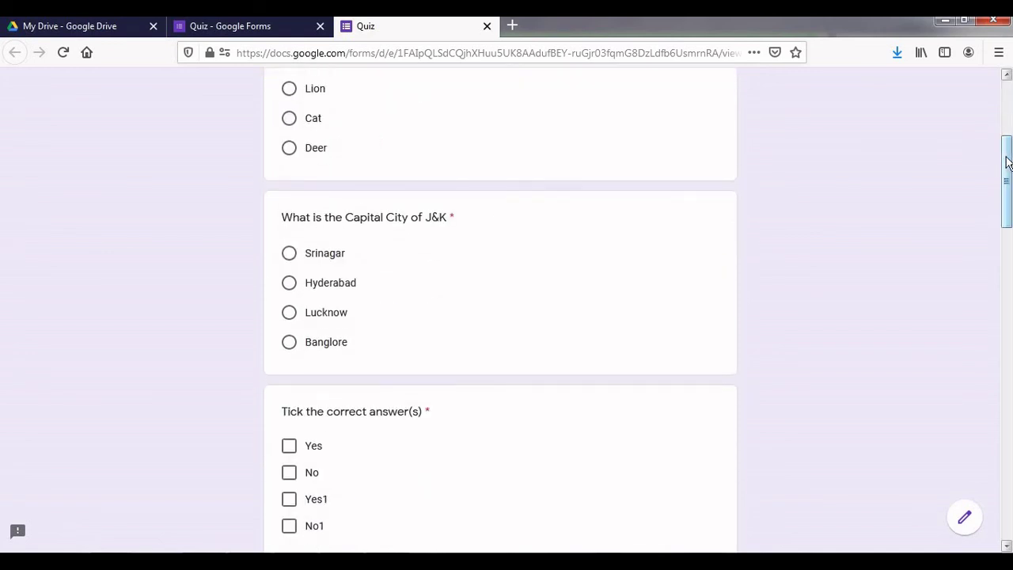
scroll(1007, 212, down, 3)
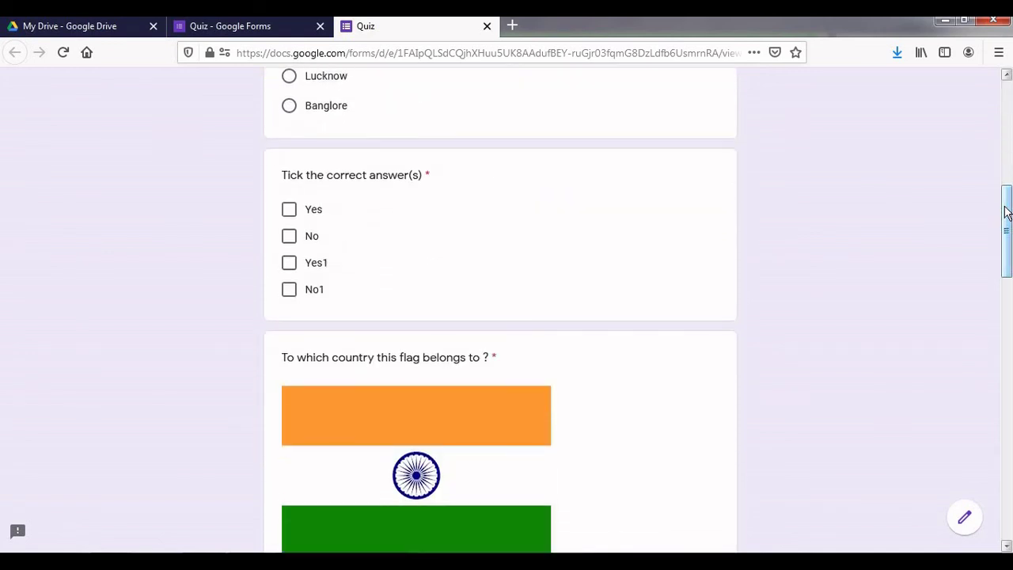